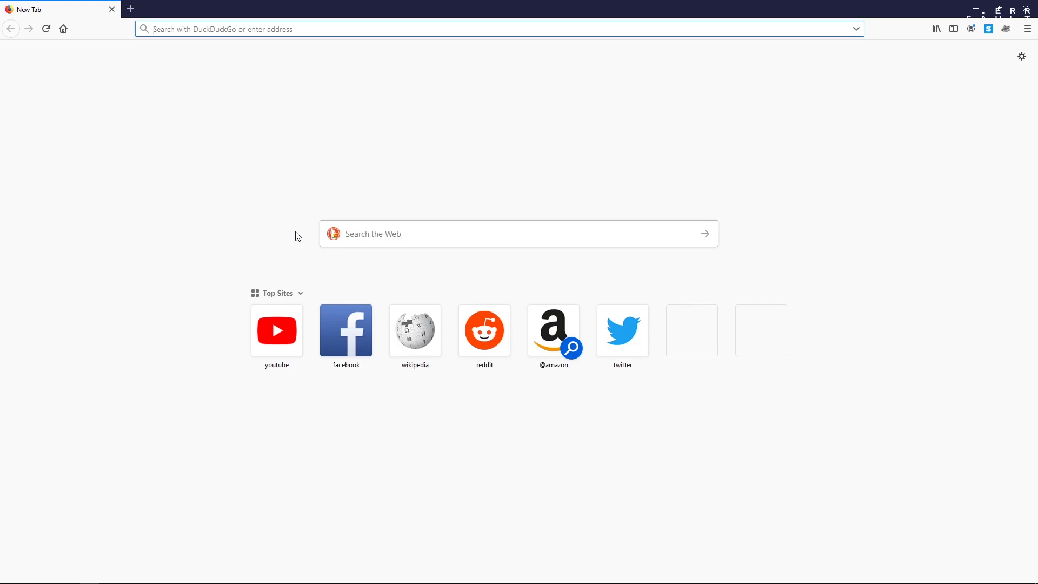
Download the 64-bit Kali Linux 2019.3 ISO (kali-linux-2019.3-amd64.iso) from kali.org/downloads
text(kali.or)
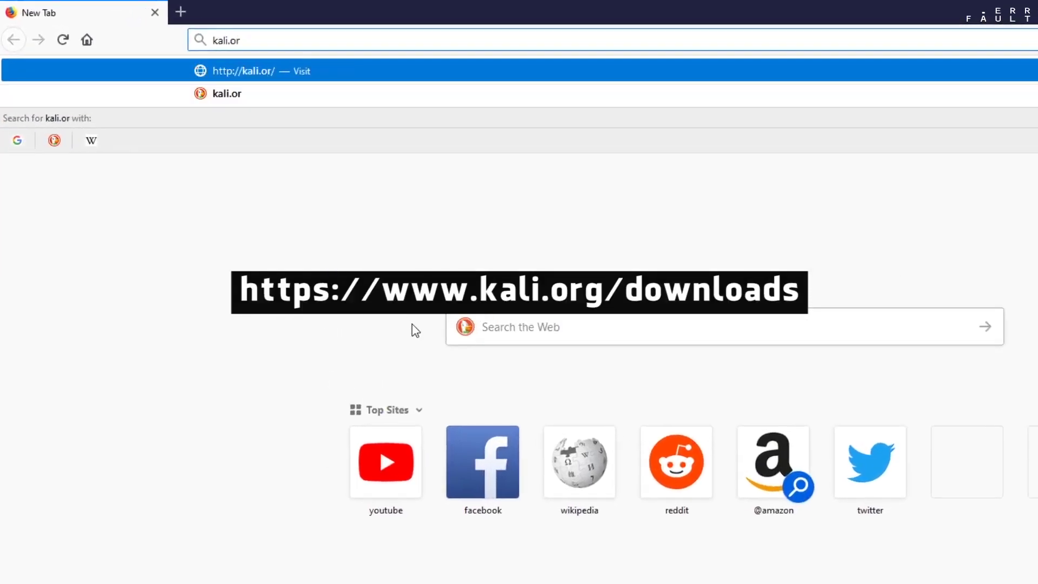
text(g/downloads)
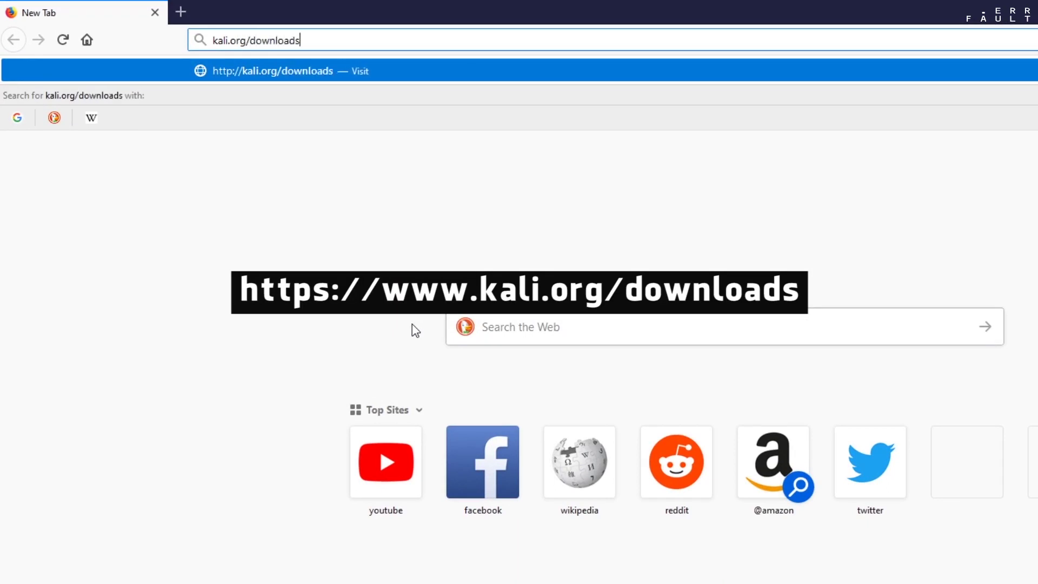
key(Return)
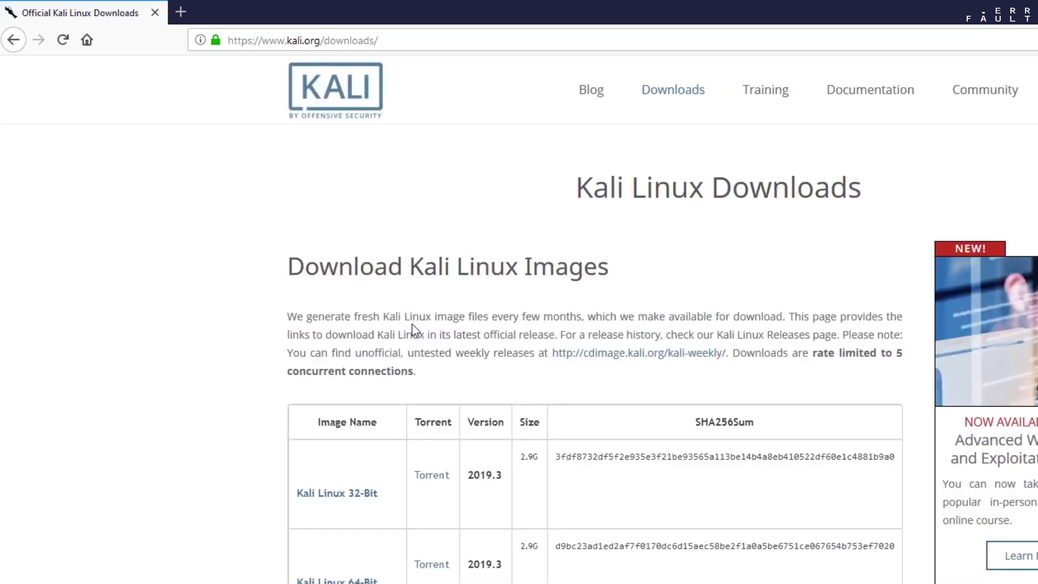
scroll(412, 324, down, 3)
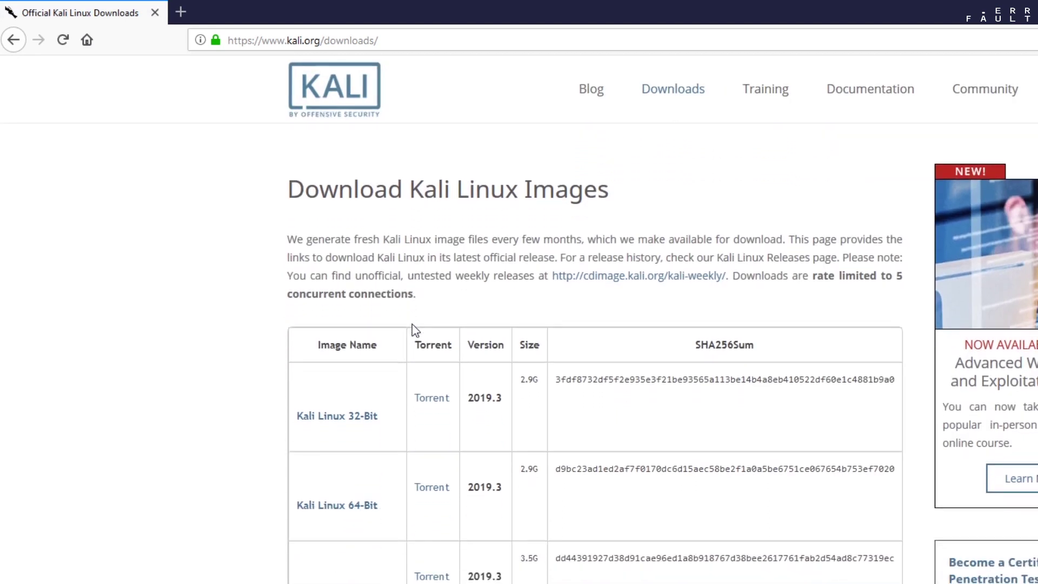
drag(287, 189, 624, 203)
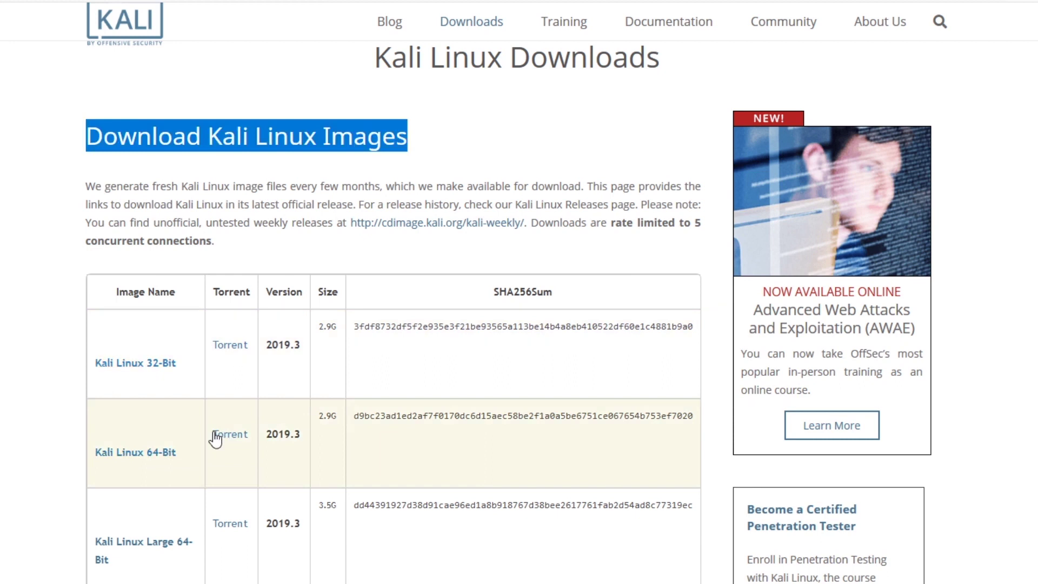
click(149, 459)
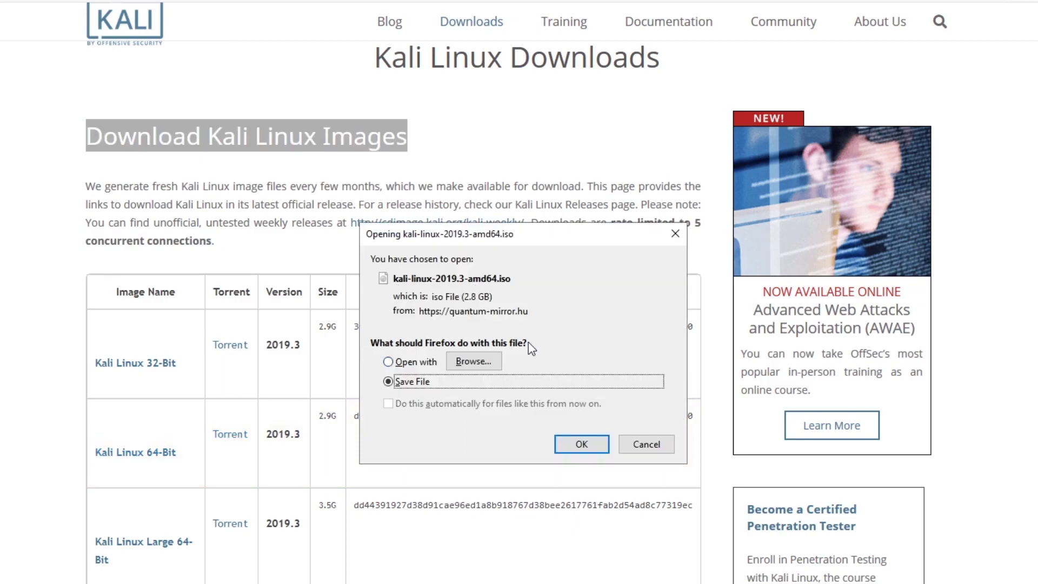
click(578, 442)
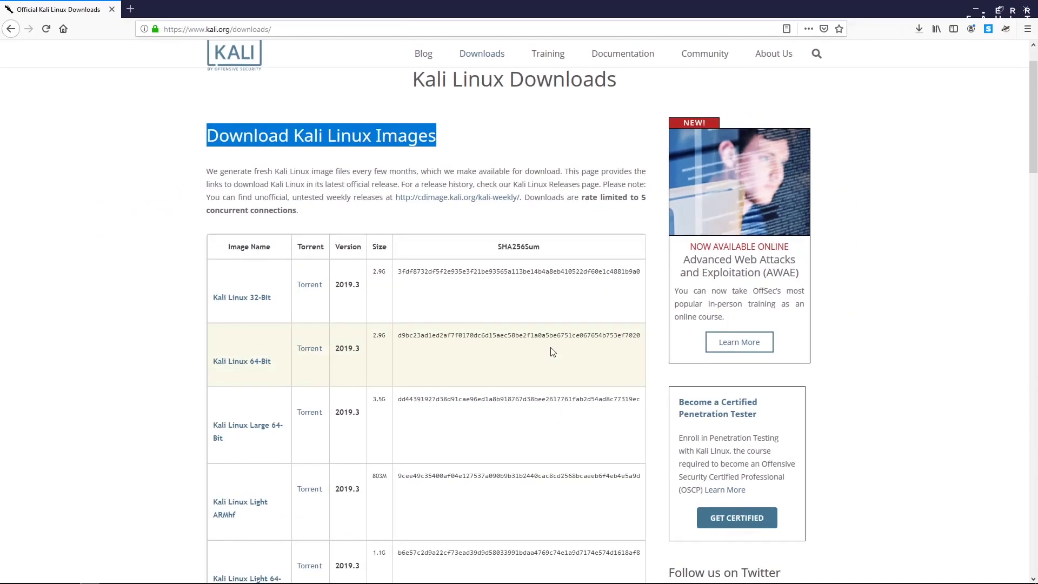
Save the Rufus 3.8 installer (rufus-3.8.exe) from rufus.ie in a new private tab
key(ctrl+t)
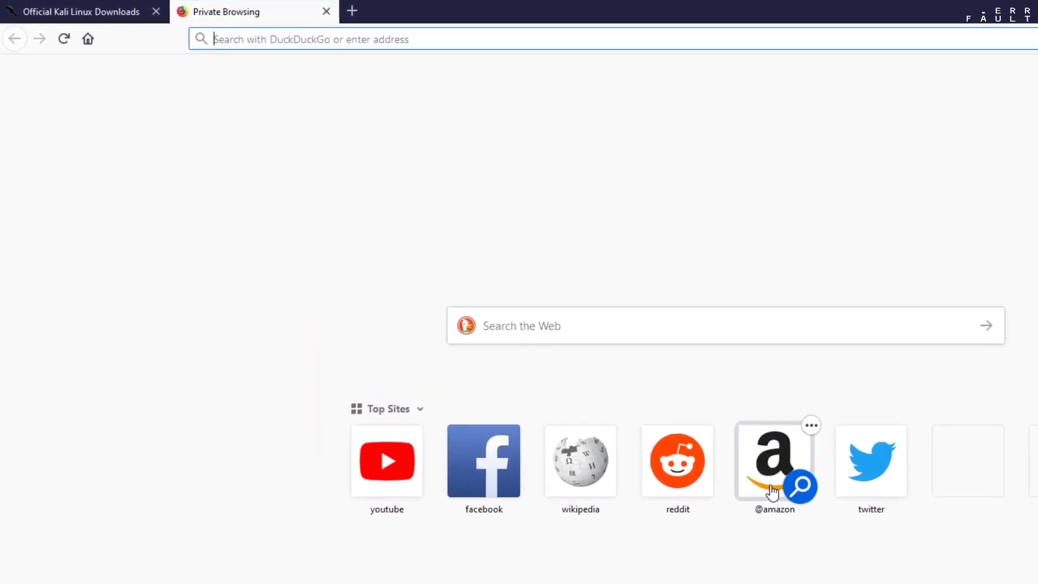
text(ruf)
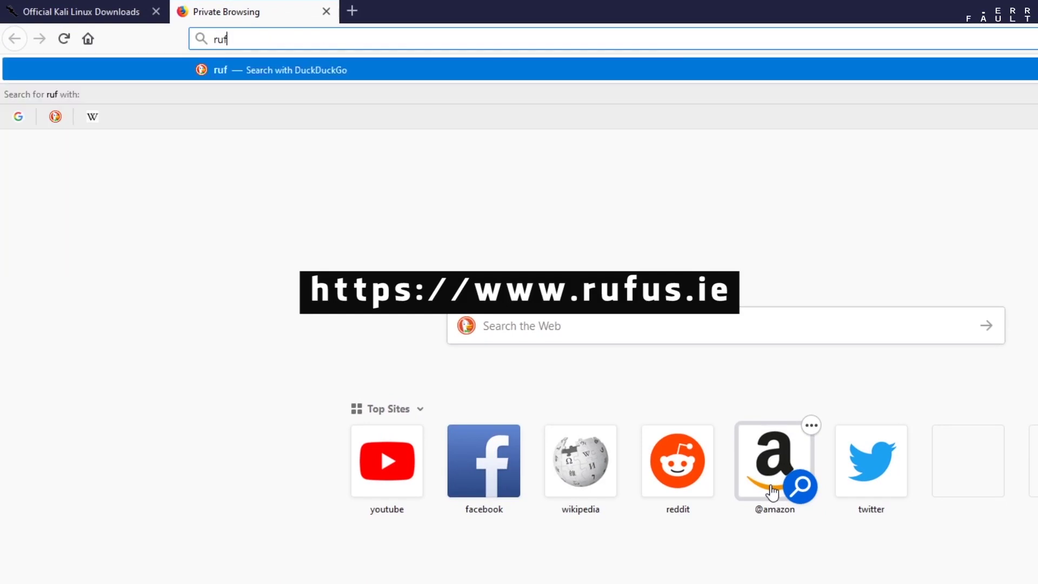
text(us.ie)
key(Return)
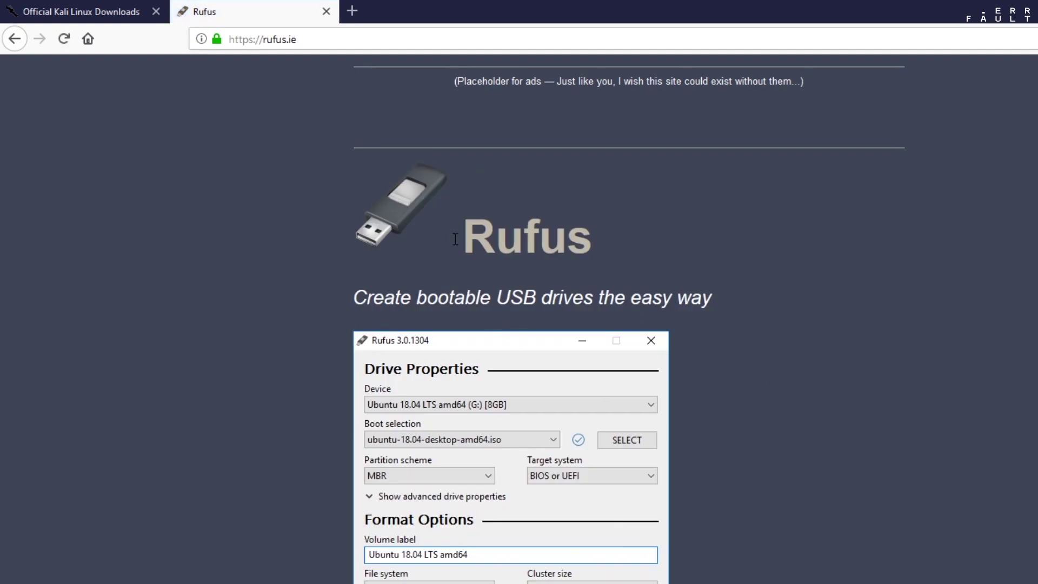
scroll(626, 237, down, 10)
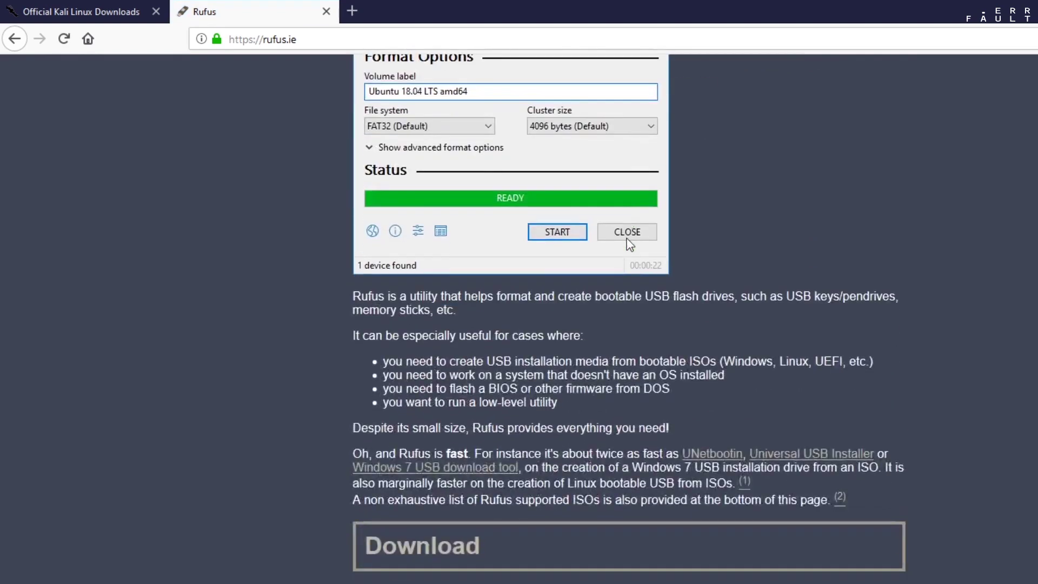
scroll(627, 238, down, 3)
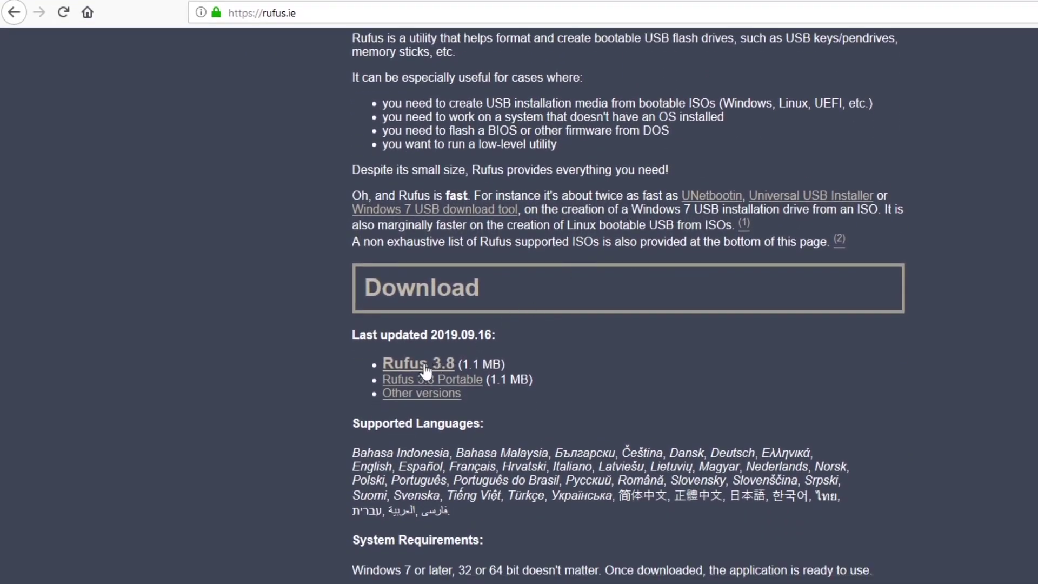
click(425, 366)
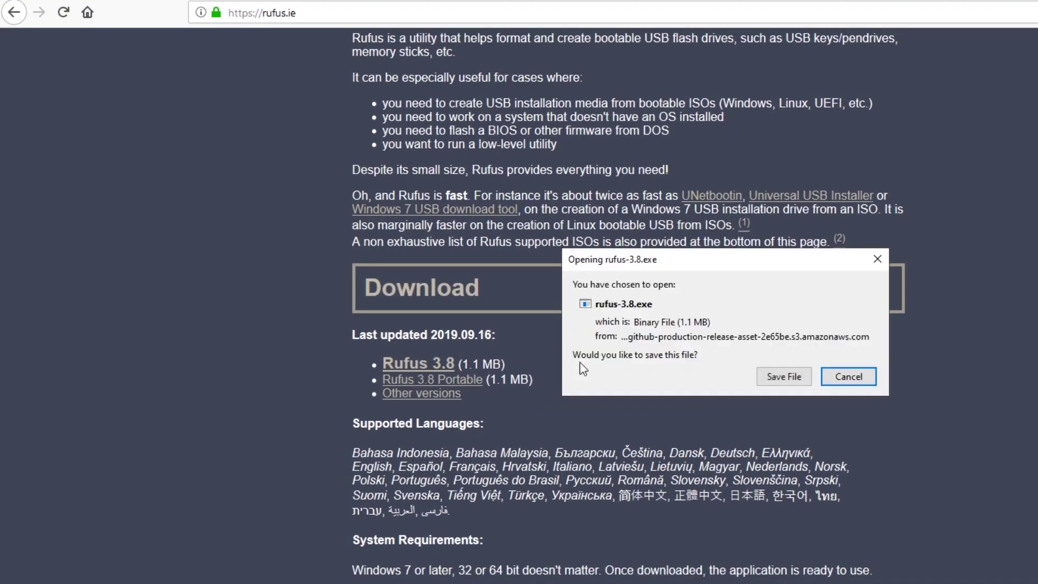
click(762, 377)
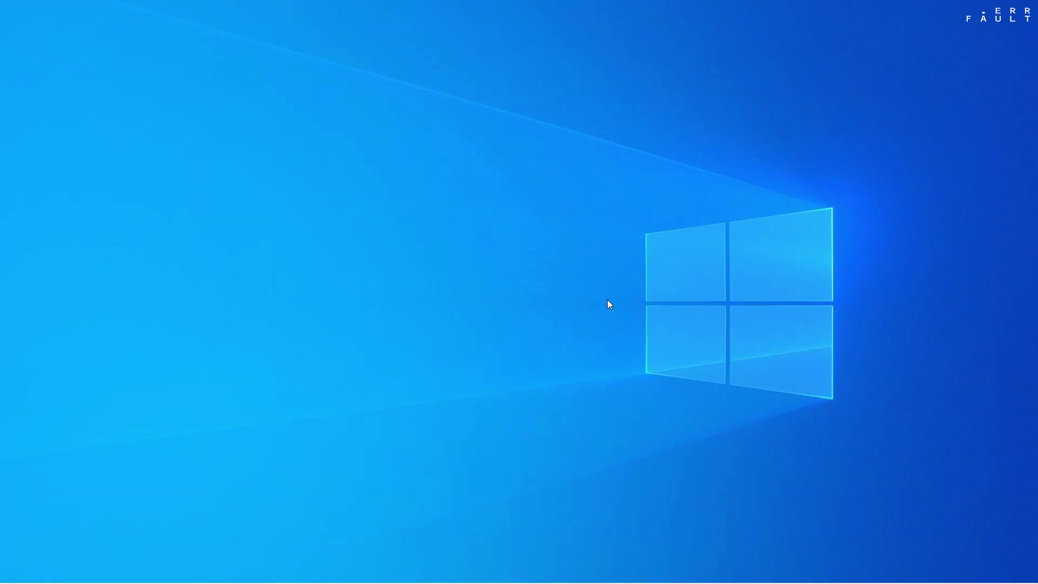
Launch Disk Management via diskmgmt.msc and enlarge it to show Disk 0, the USB and CD-ROM 0
key(super+r)
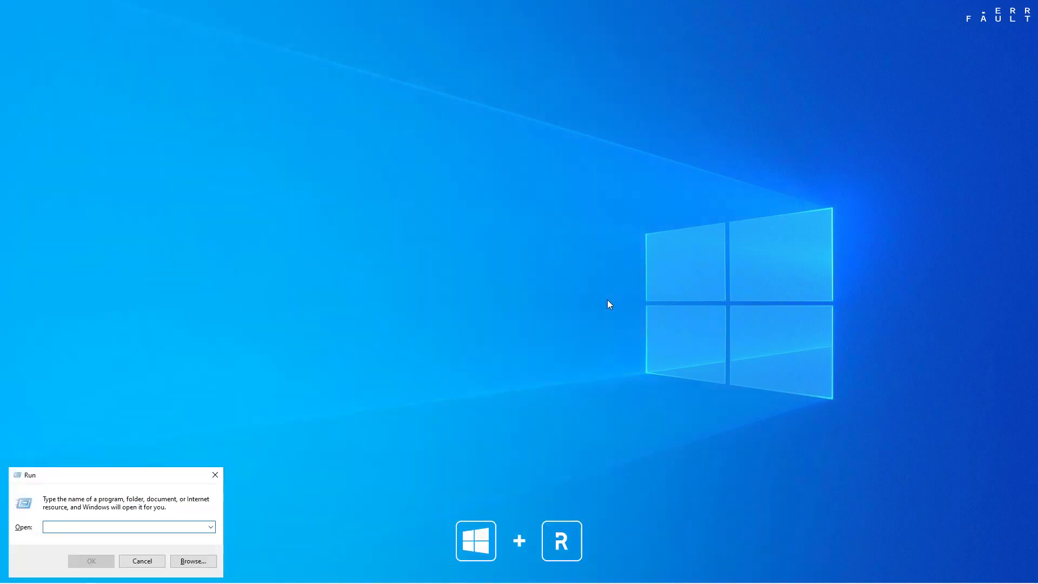
text(diskmg)
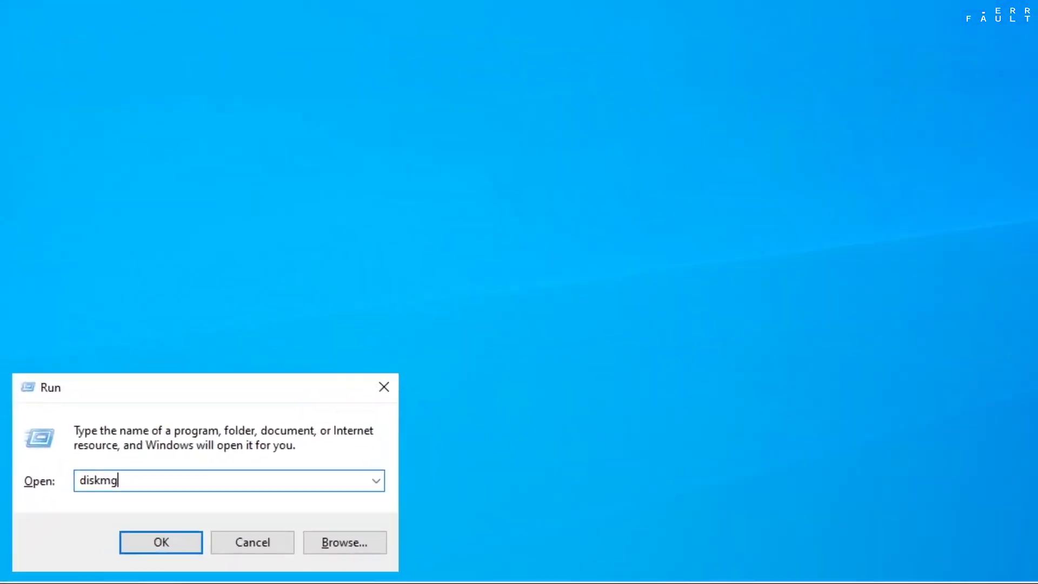
text(mt.msc)
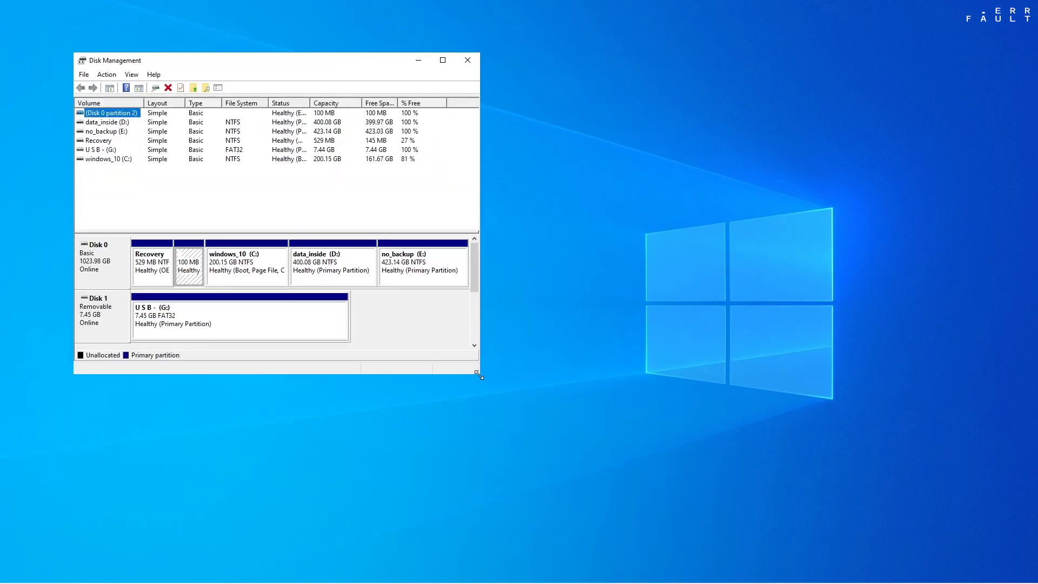
drag(479, 374, 869, 474)
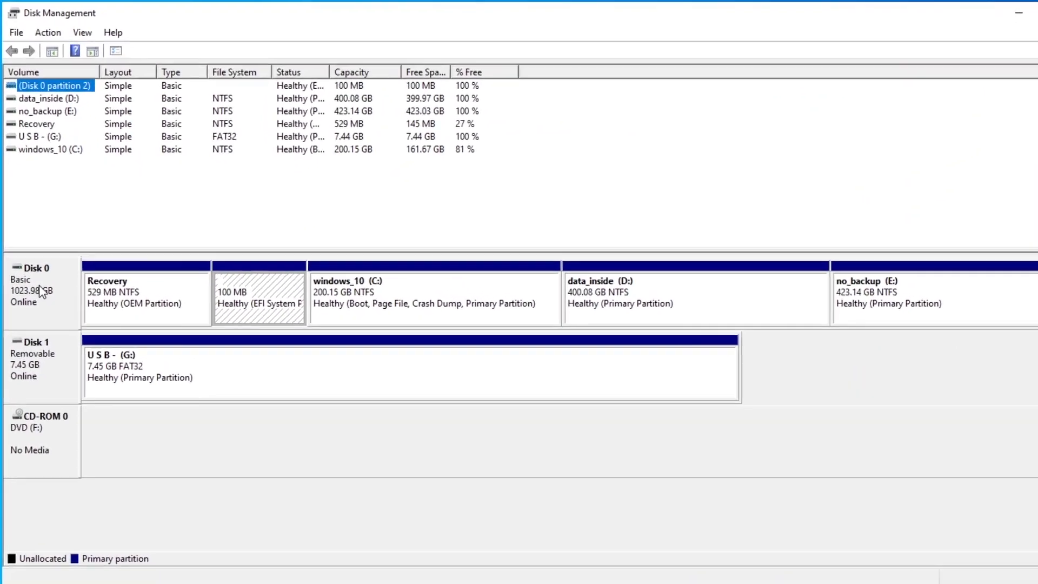
right_click(101, 261)
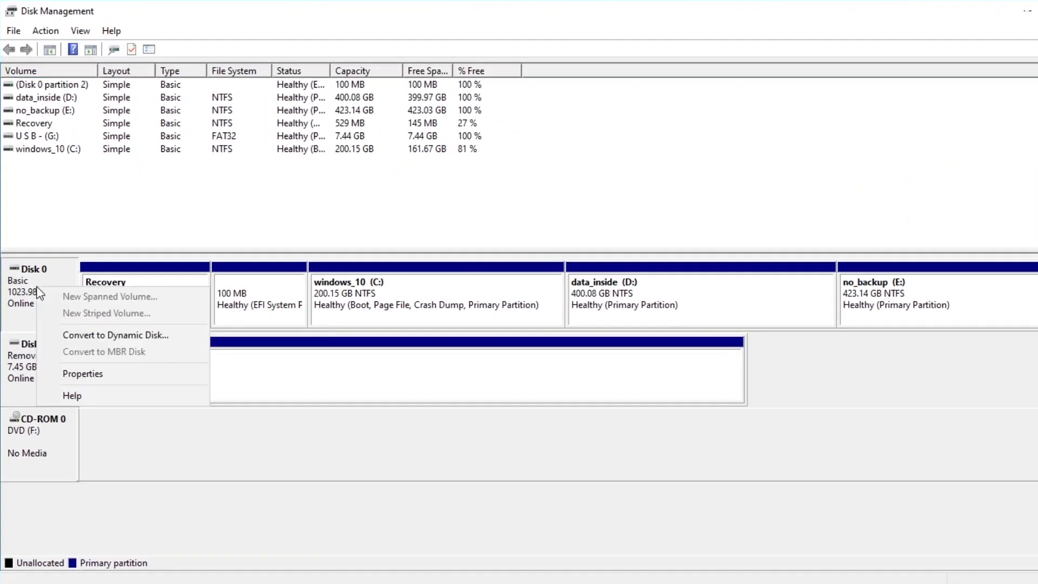
click(66, 371)
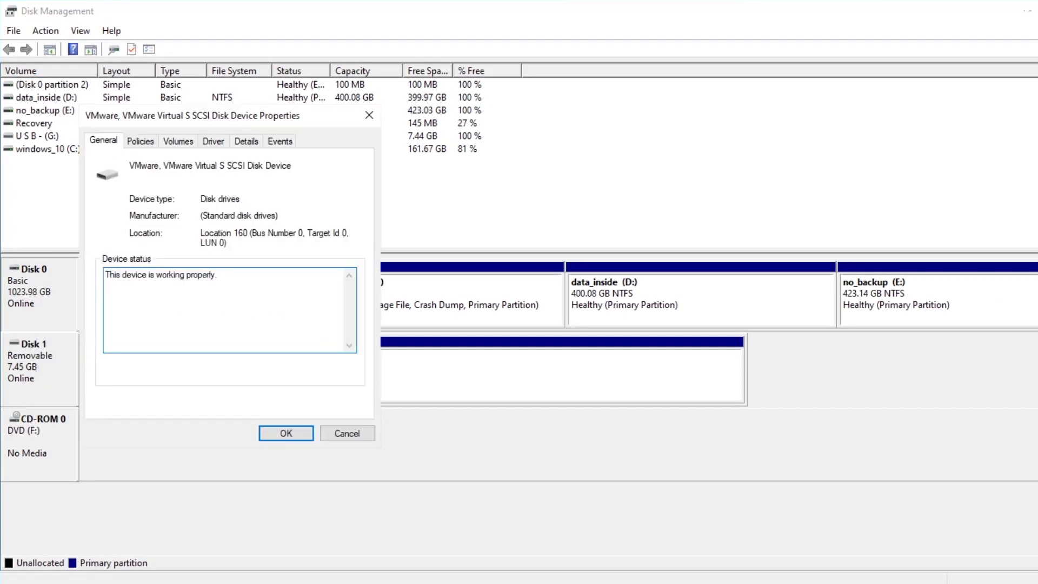
click(175, 142)
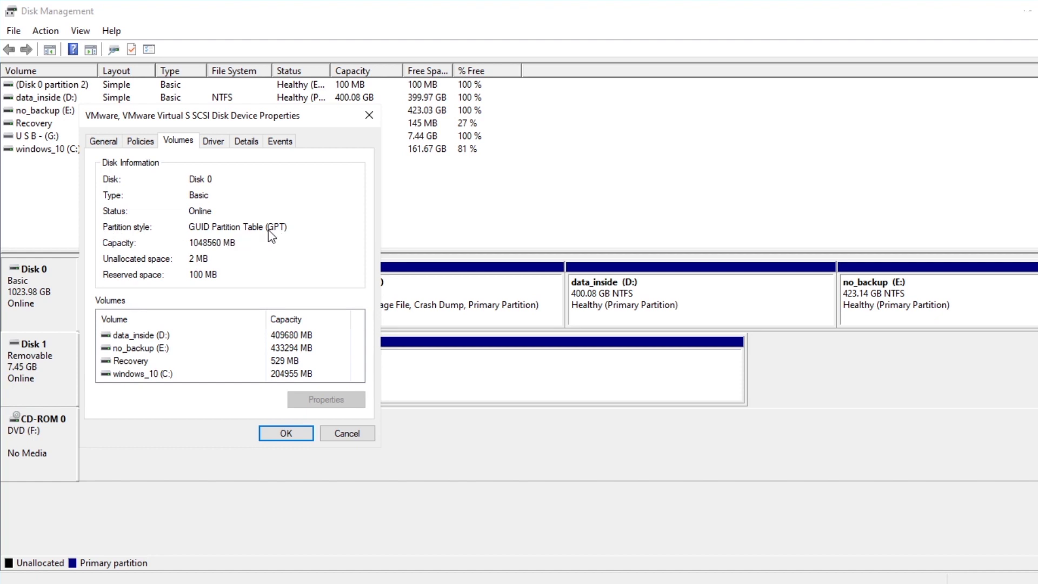
click(285, 434)
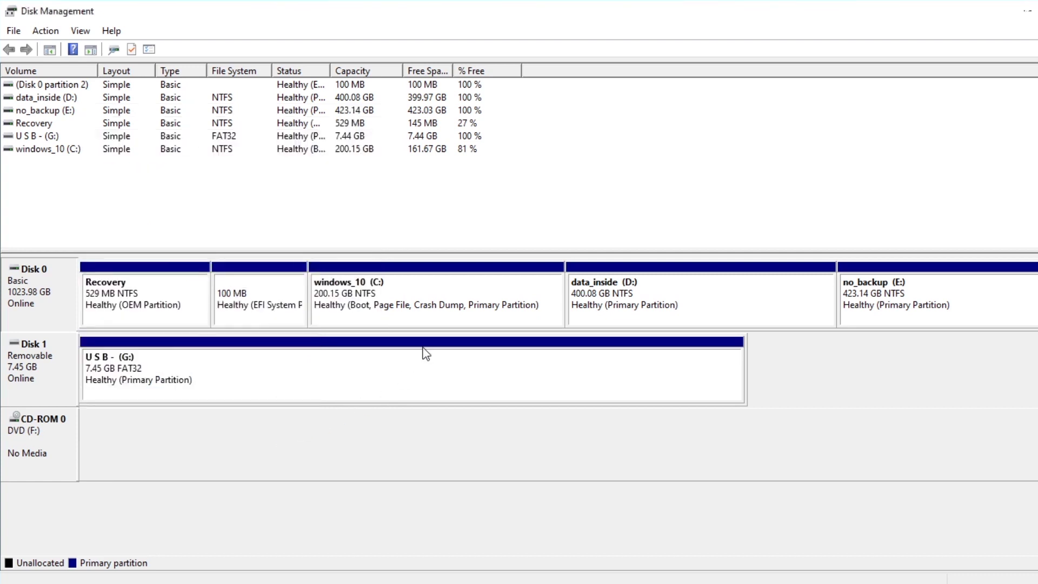
Inspect the C:, D: and E: partitions, then bring up Shrink Volume for windows_10 (C:)
click(439, 287)
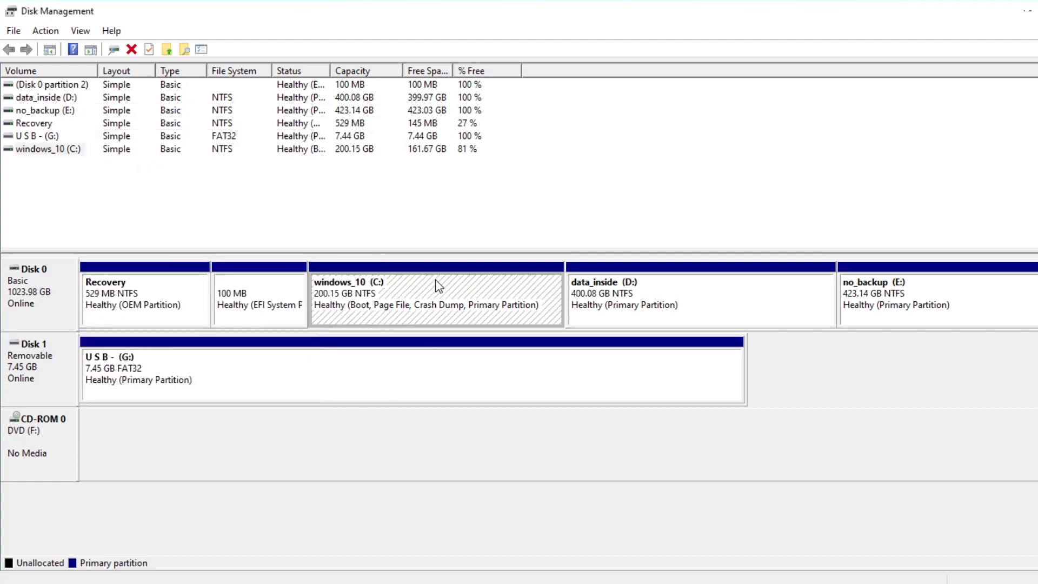
click(668, 288)
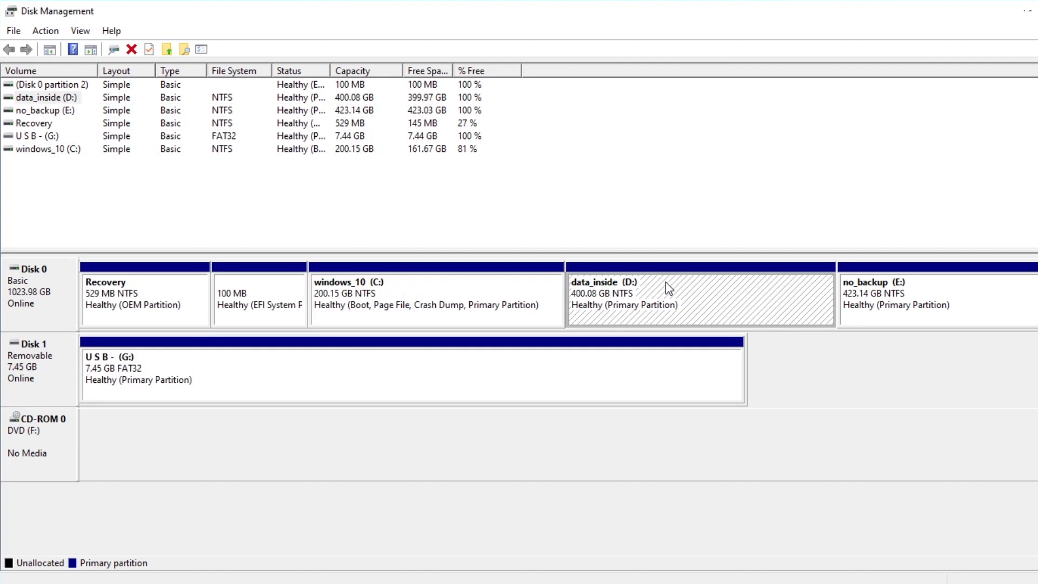
click(1022, 295)
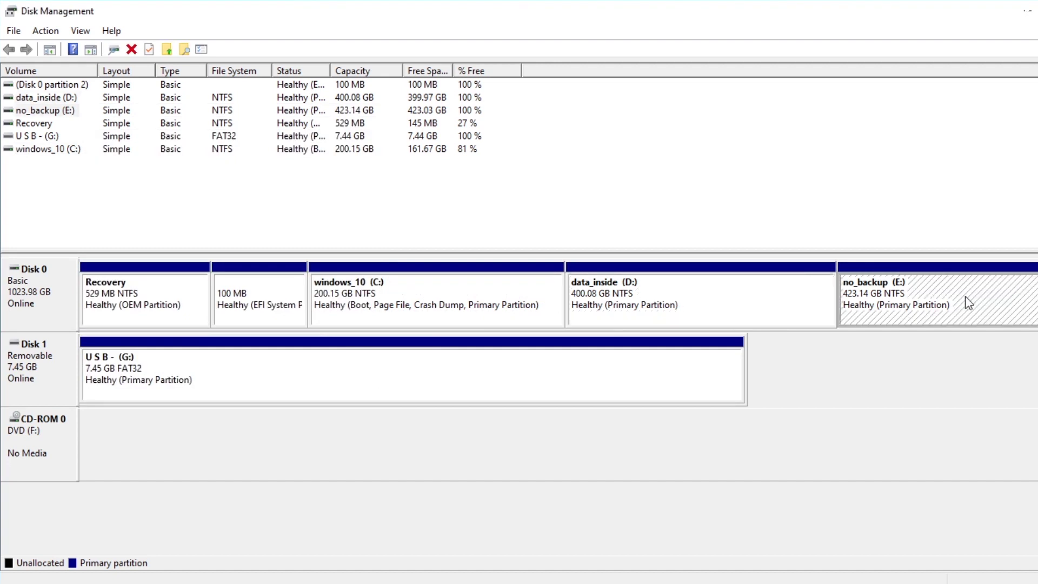
click(459, 290)
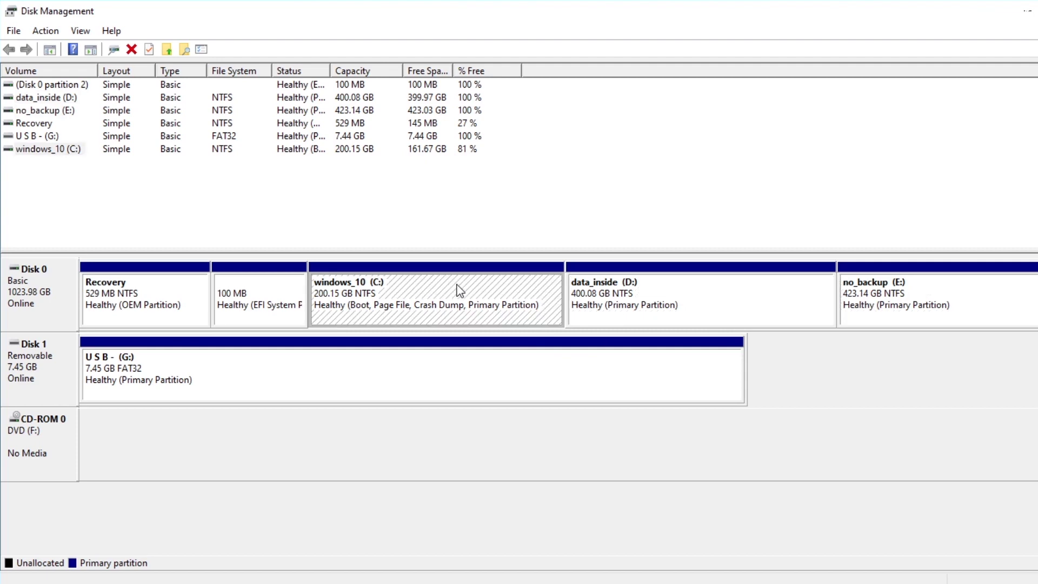
right_click(459, 290)
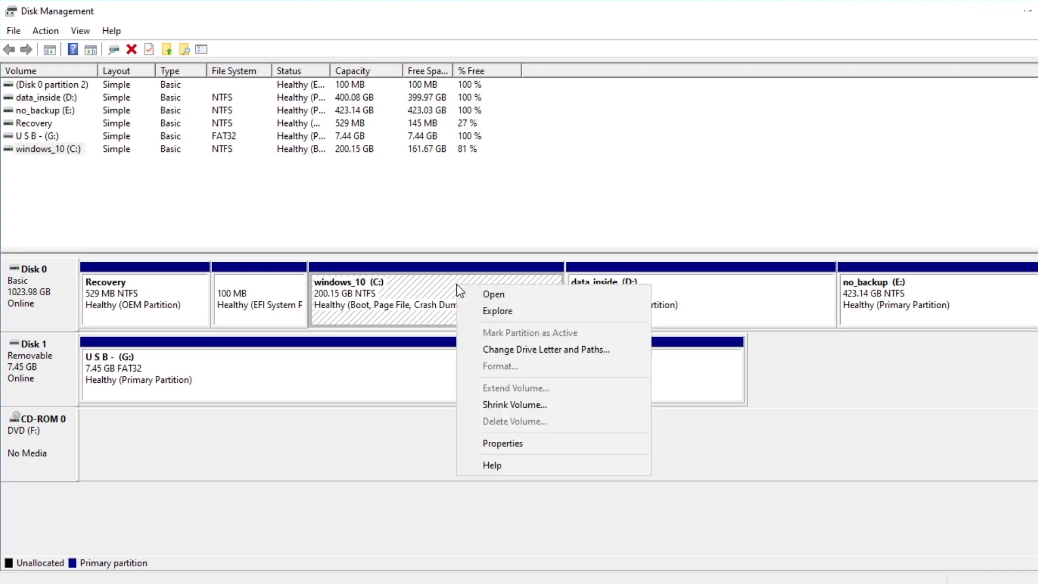
click(498, 406)
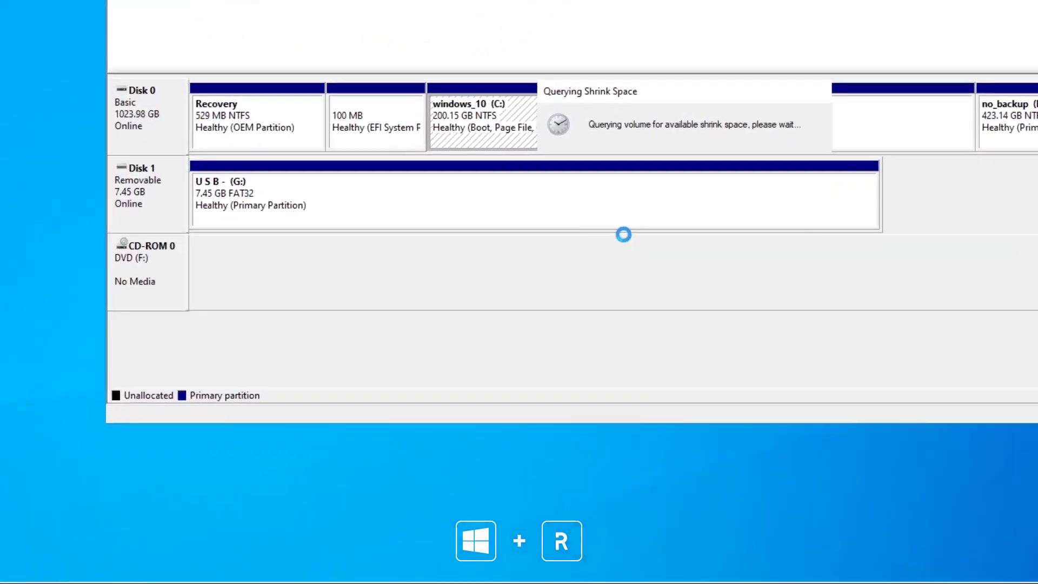
Launch Calculator with calc from the Run prompt
key(super+r)
text(ca)
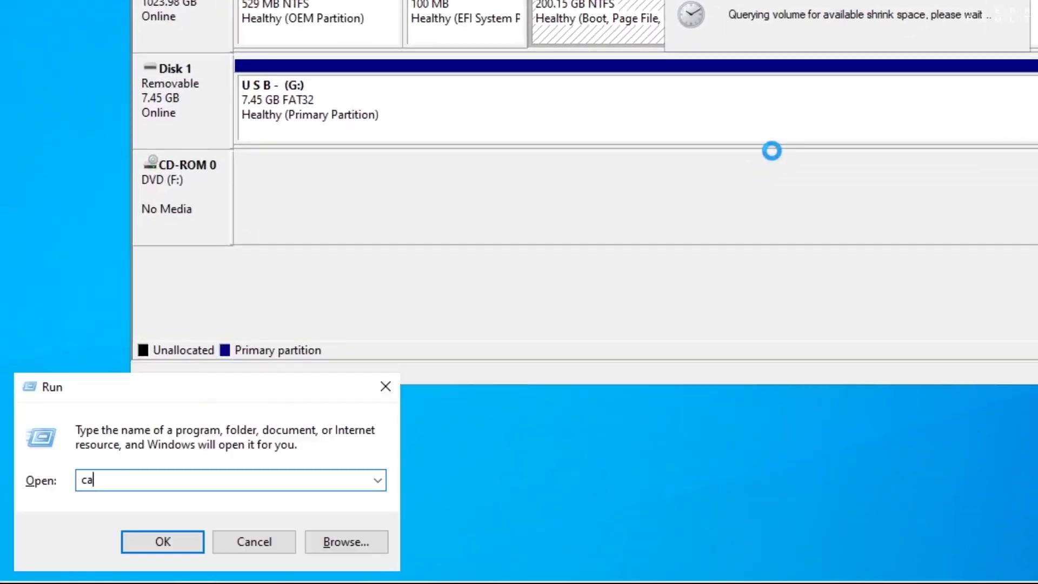
text(lc)
key(Return)
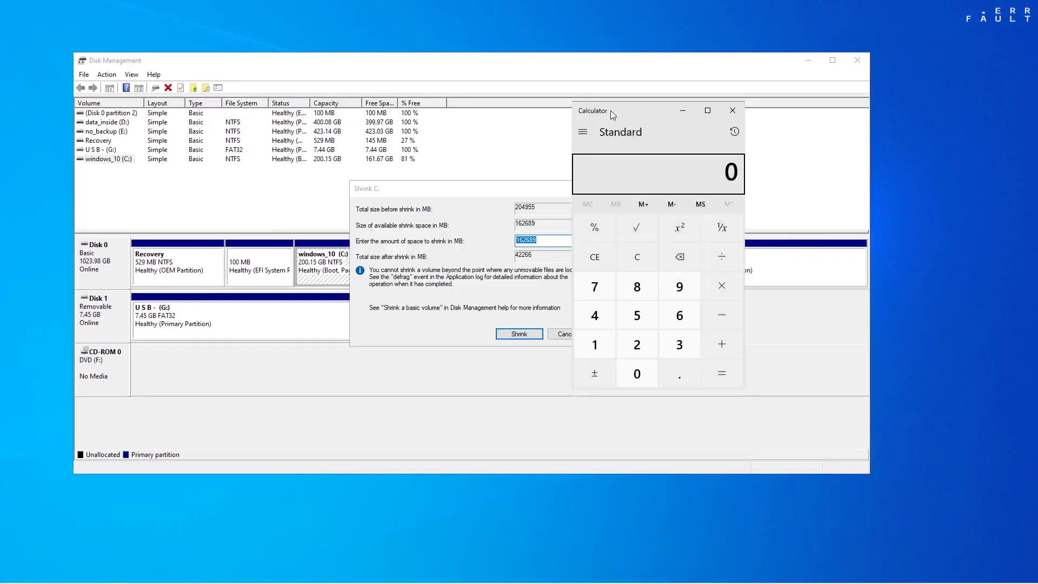
Compute 1024×60 in Calculator to get the shrink size of 61440 MB
drag(610, 110, 857, 168)
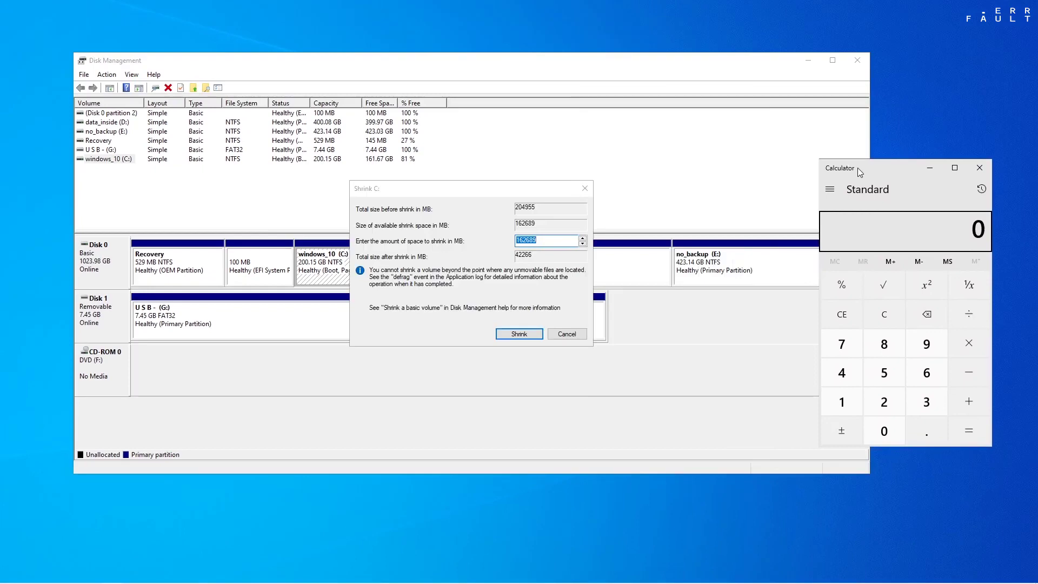
text(1024*)
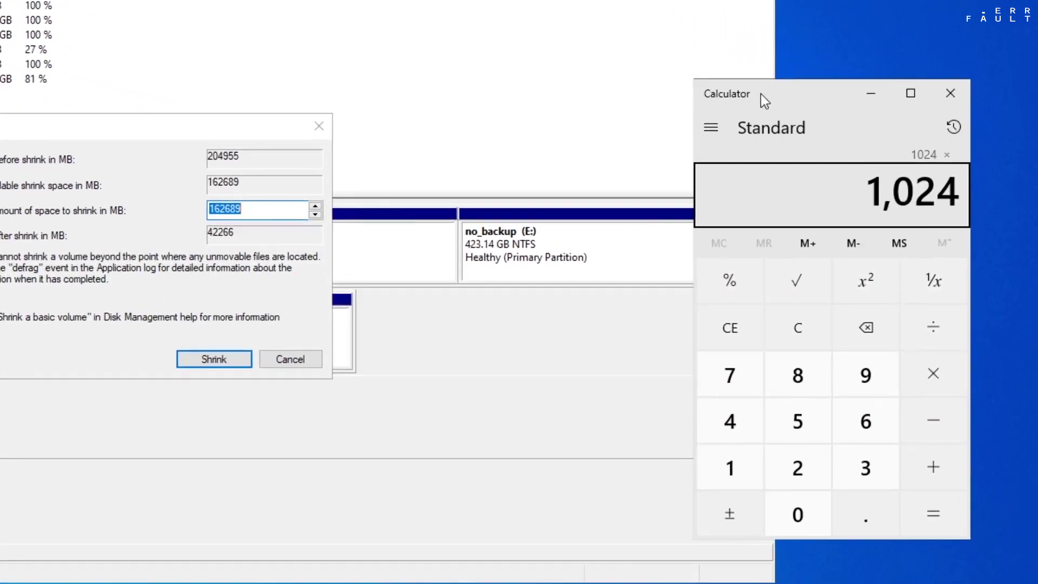
text(60)
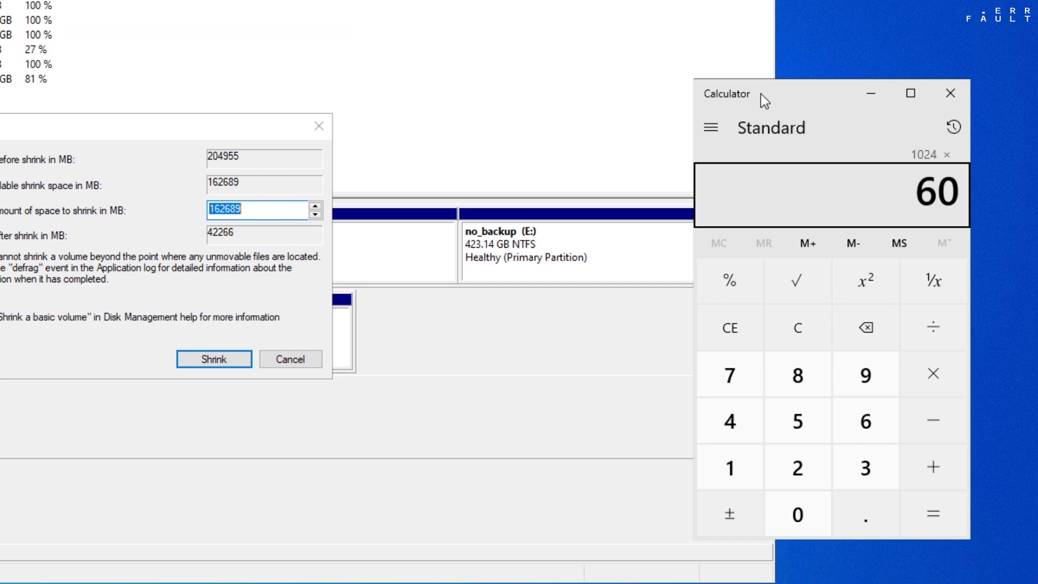
key(Return)
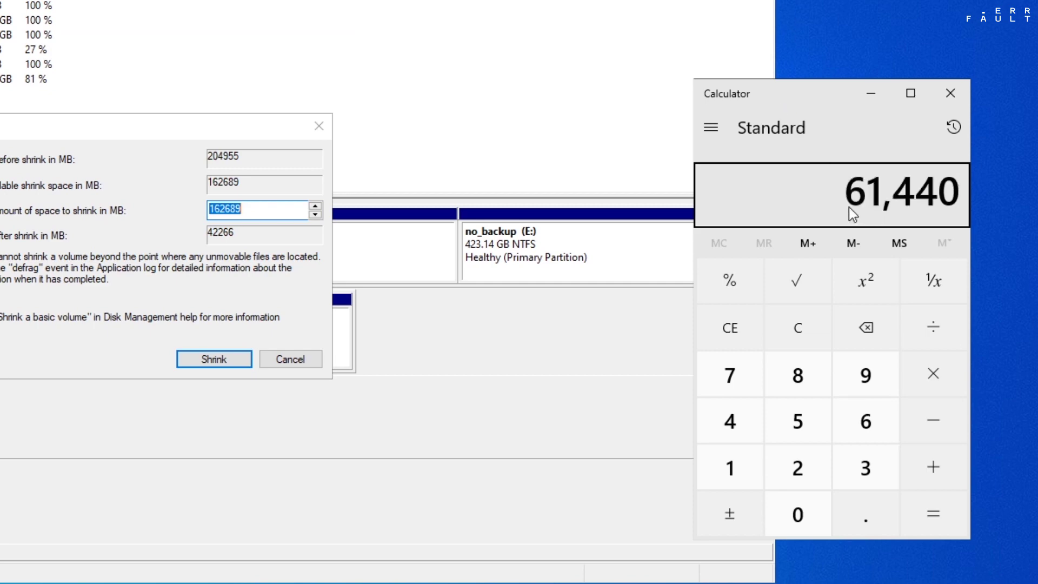
Shrink C: by 61440 MB to leave 60.00 GB unallocated, then close Calculator and open File Explorer
click(270, 210)
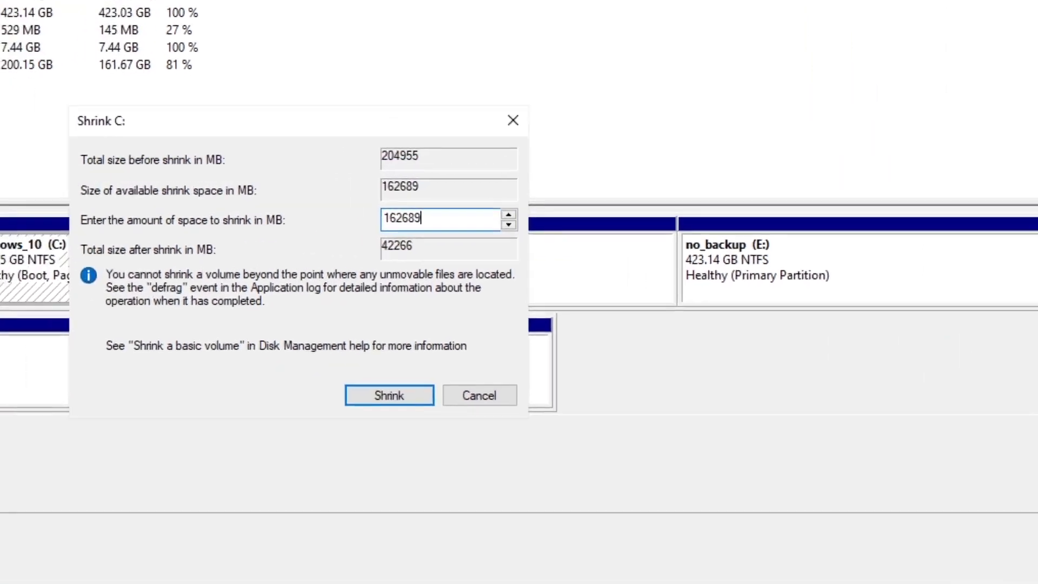
key(ctrl+a)
text(6144)
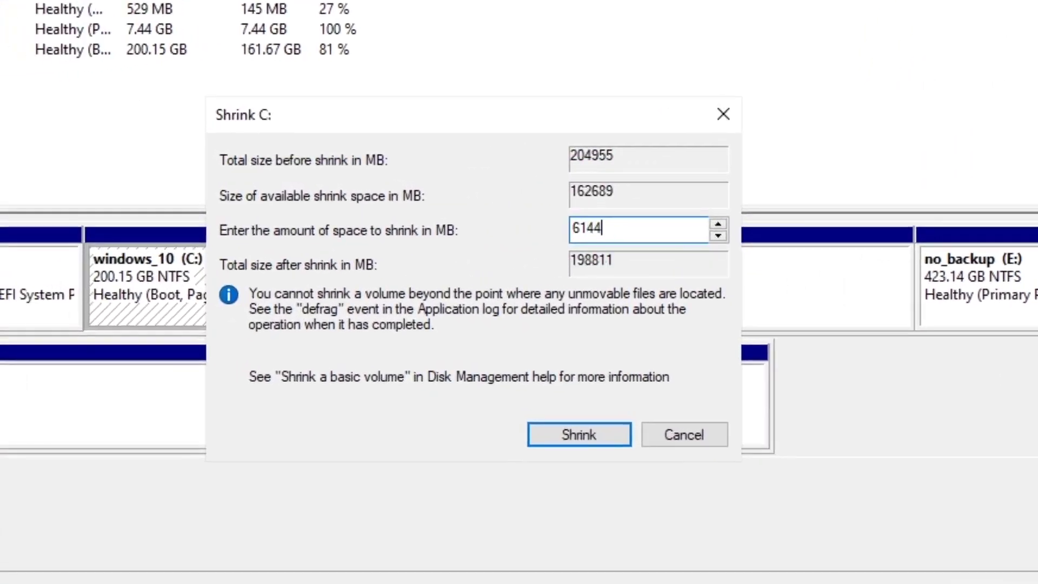
text(0)
click(572, 430)
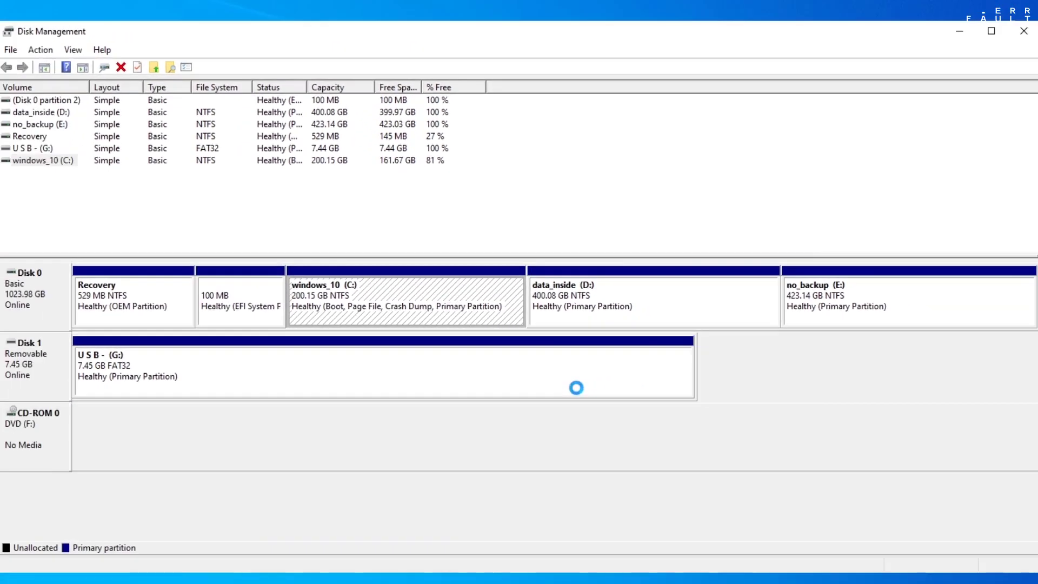
click(515, 287)
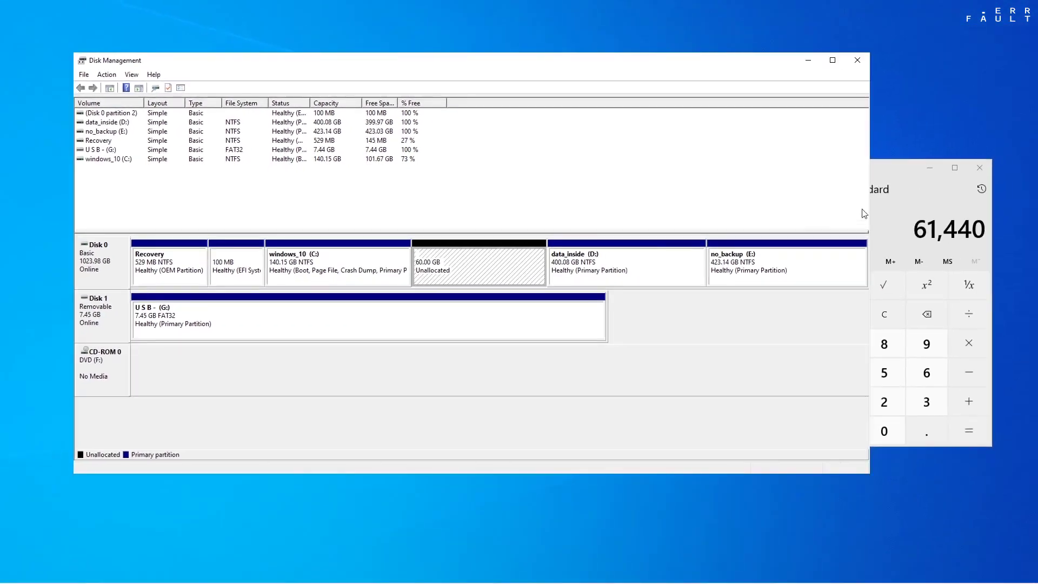
click(995, 167)
key(super+e)
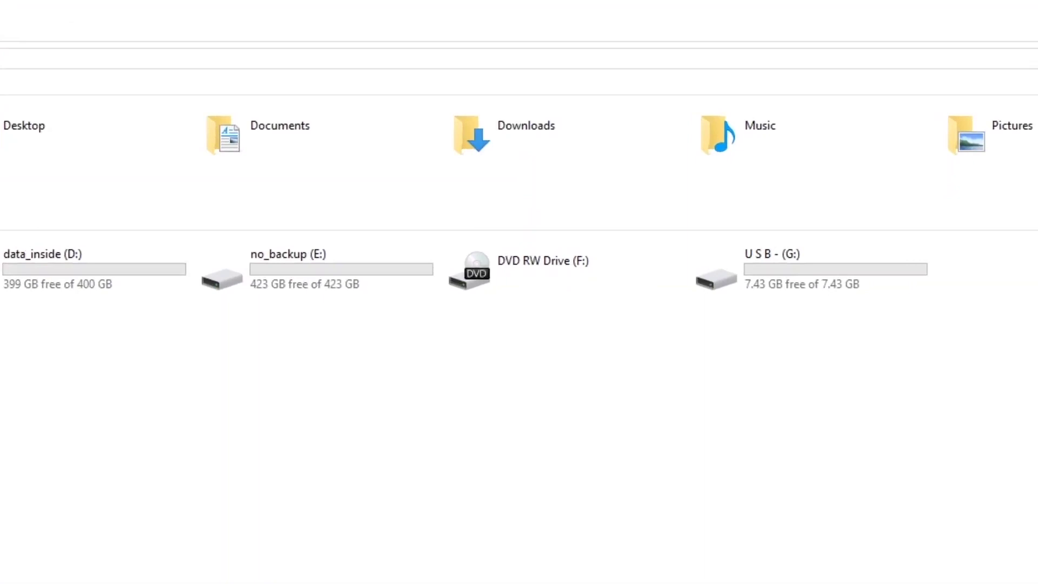
Launch rufus-3.8 from the Downloads folder
click(783, 296)
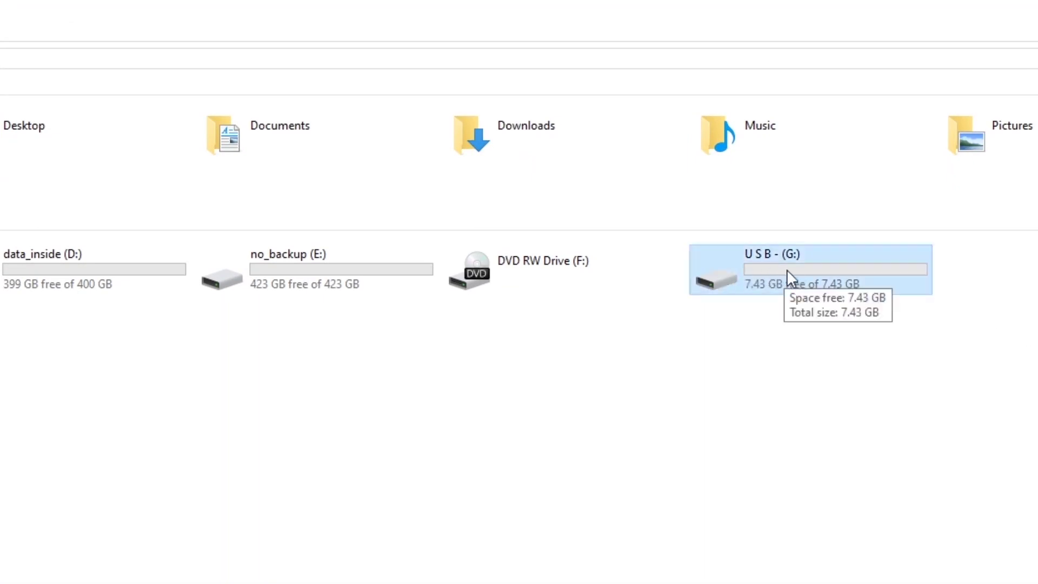
double_click(538, 142)
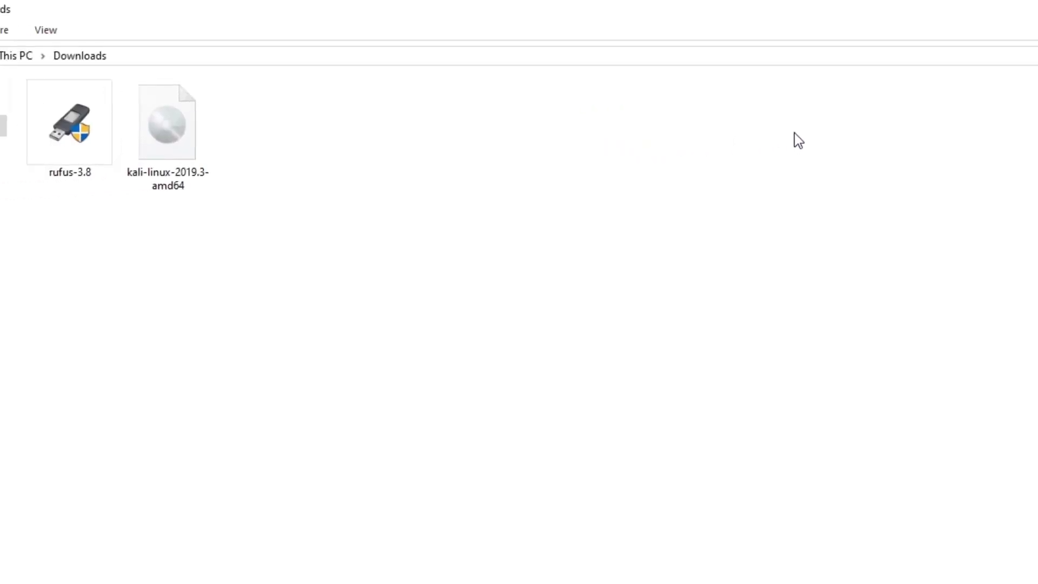
click(287, 151)
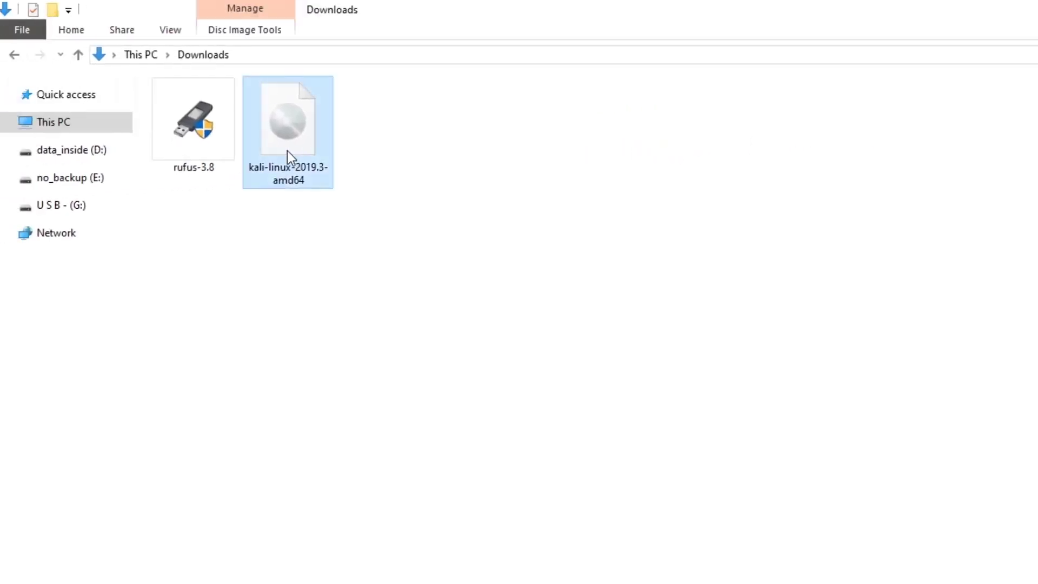
click(202, 144)
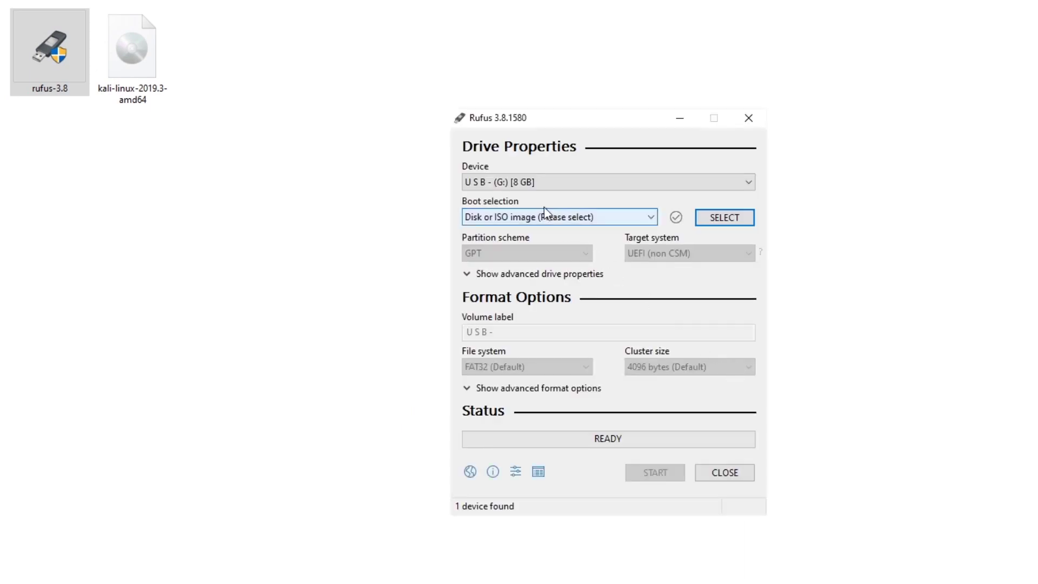
Target the 8 GB USB (G:) drive, load kali-linux-2019.3-amd64.iso, and choose the GPT partition scheme
click(518, 184)
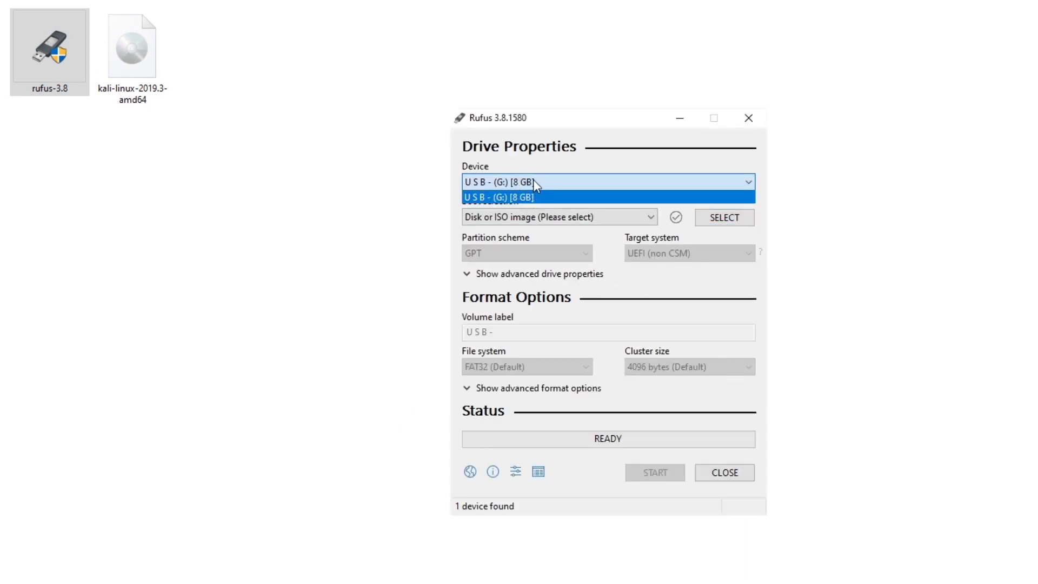
click(534, 183)
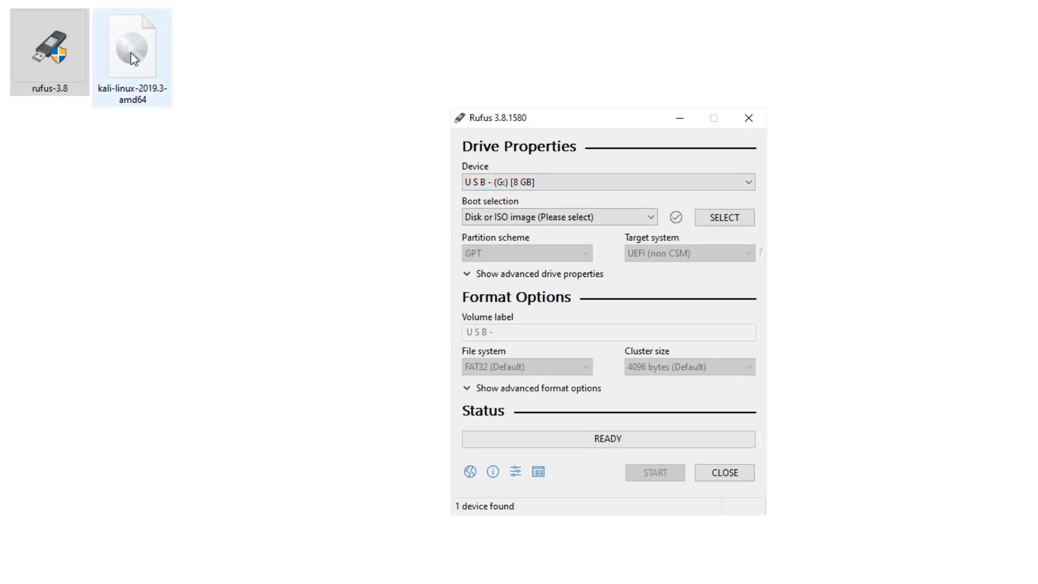
drag(165, 107, 559, 219)
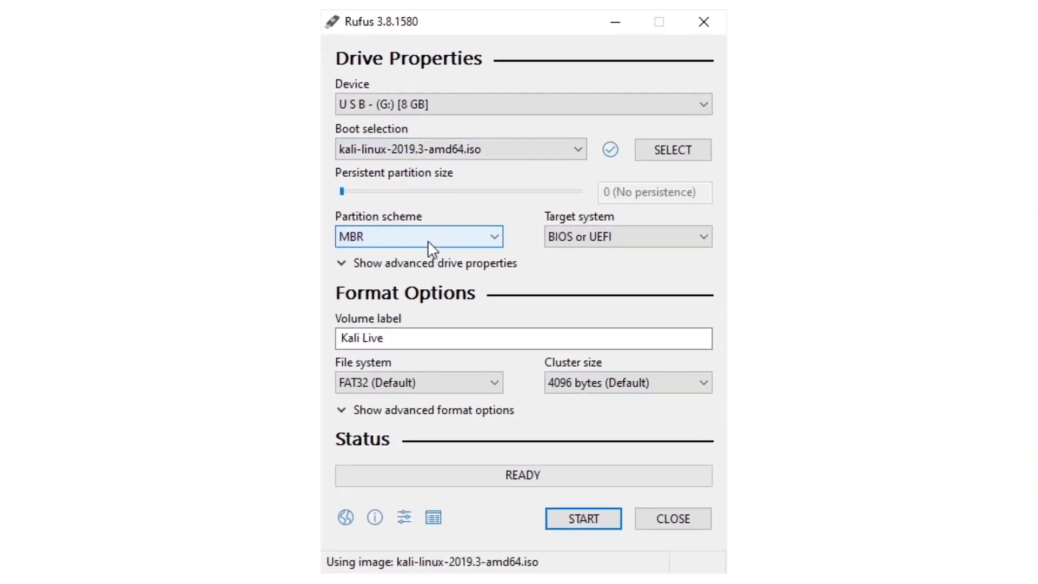
click(501, 273)
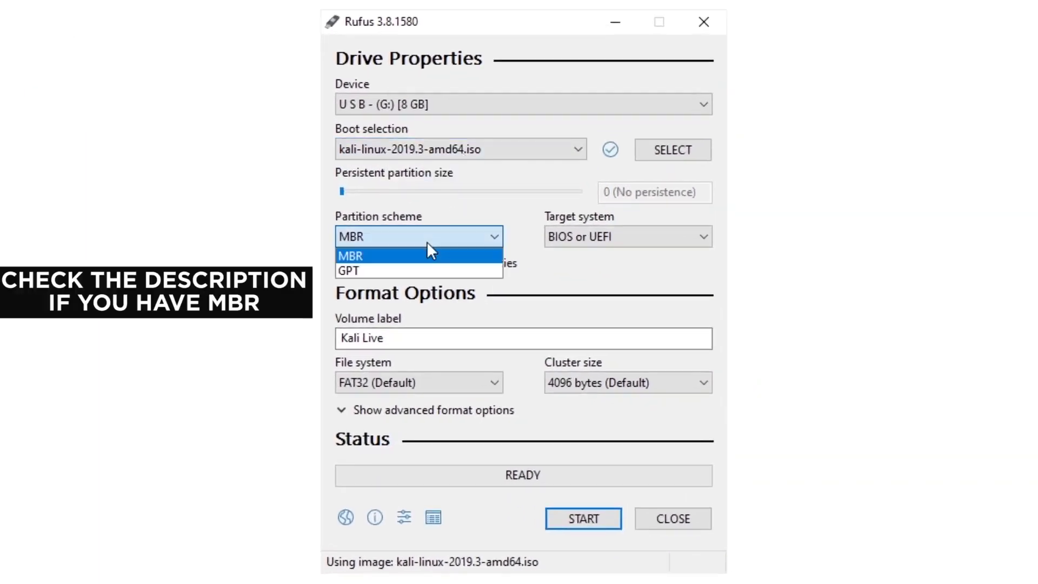
click(386, 266)
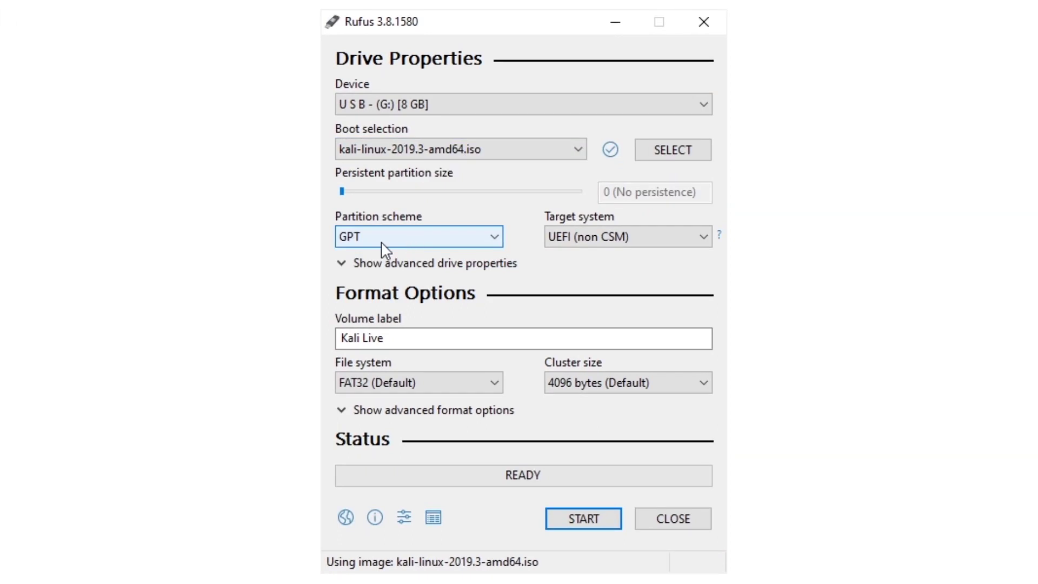
mouse_move(620, 238)
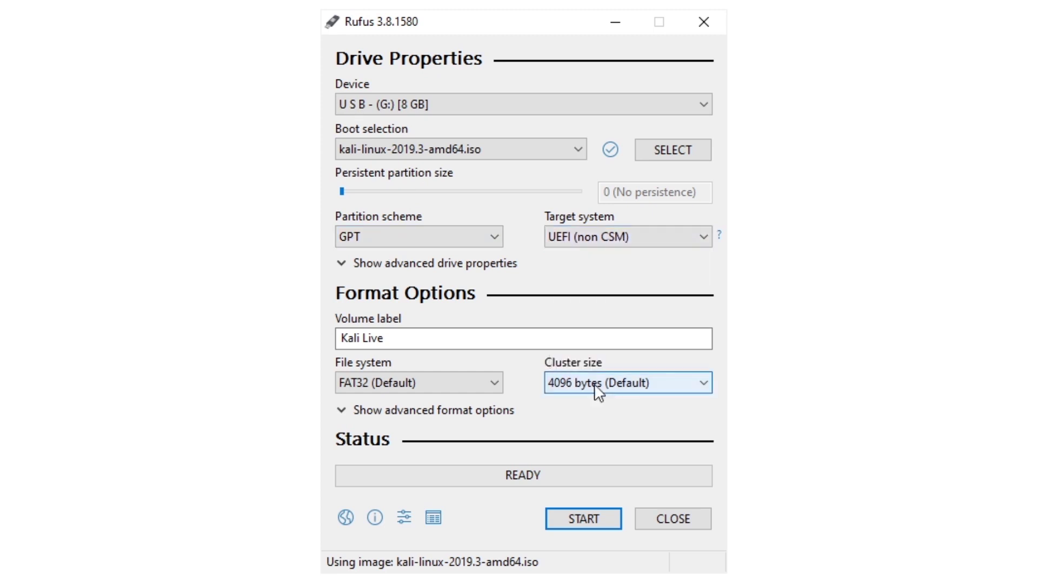
Write the Kali ISO to the USB in DD Image mode, accepting the data-erase warning
click(576, 524)
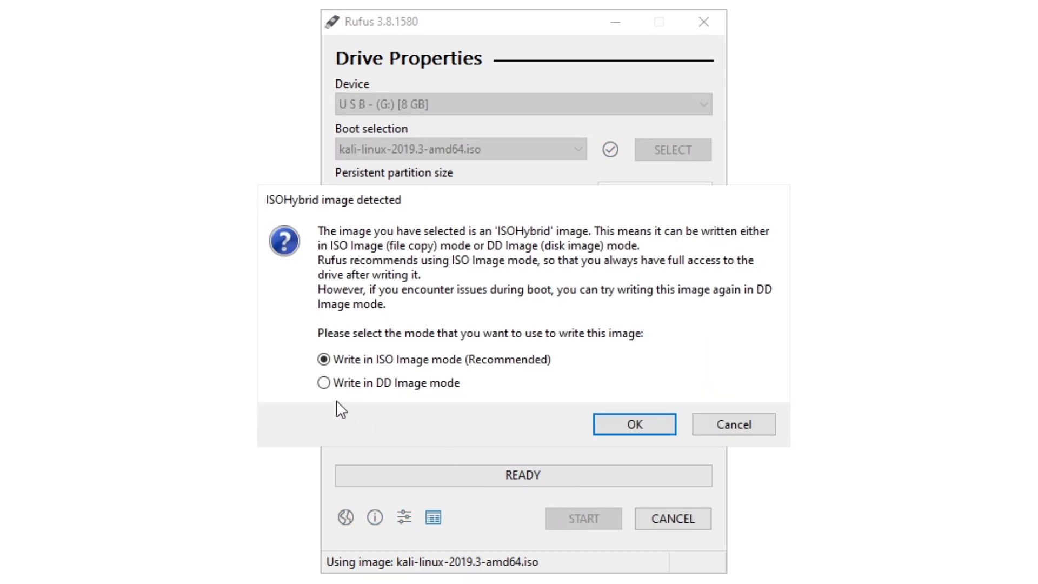
click(324, 382)
click(649, 423)
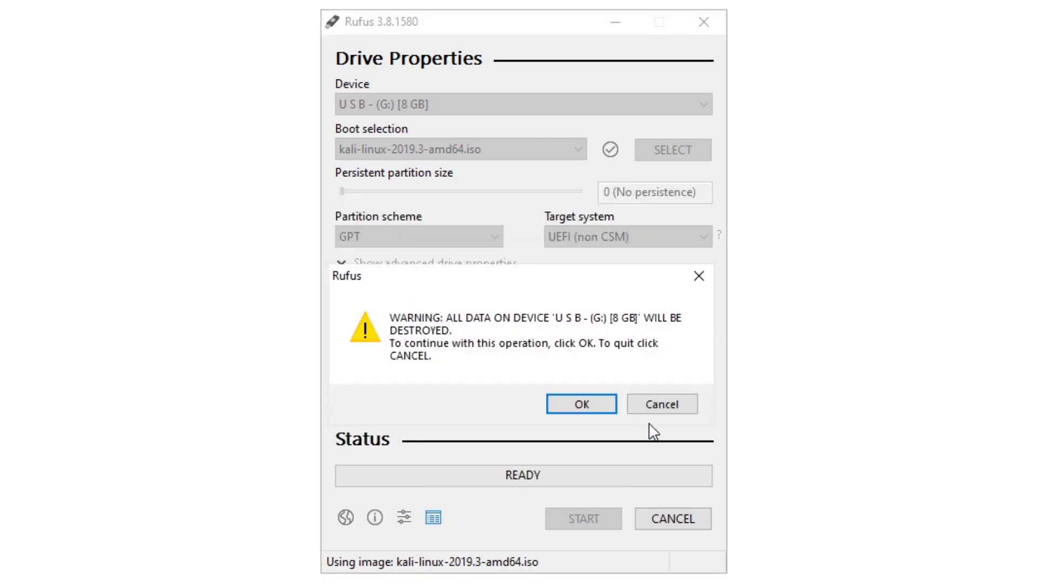
click(568, 405)
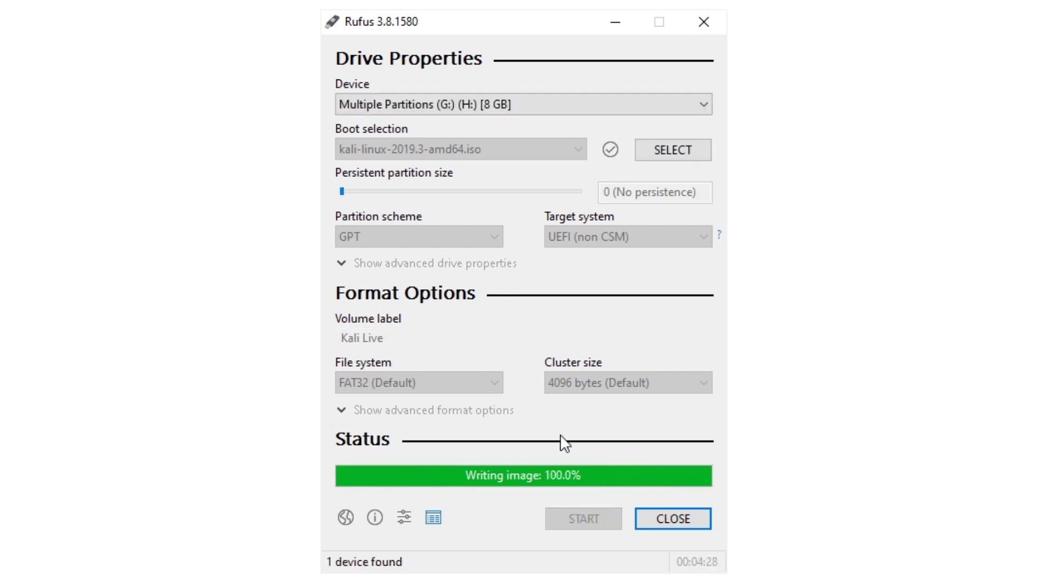
Close Rufus and inspect USB Drive (G:) and (H:) under This PC
click(674, 520)
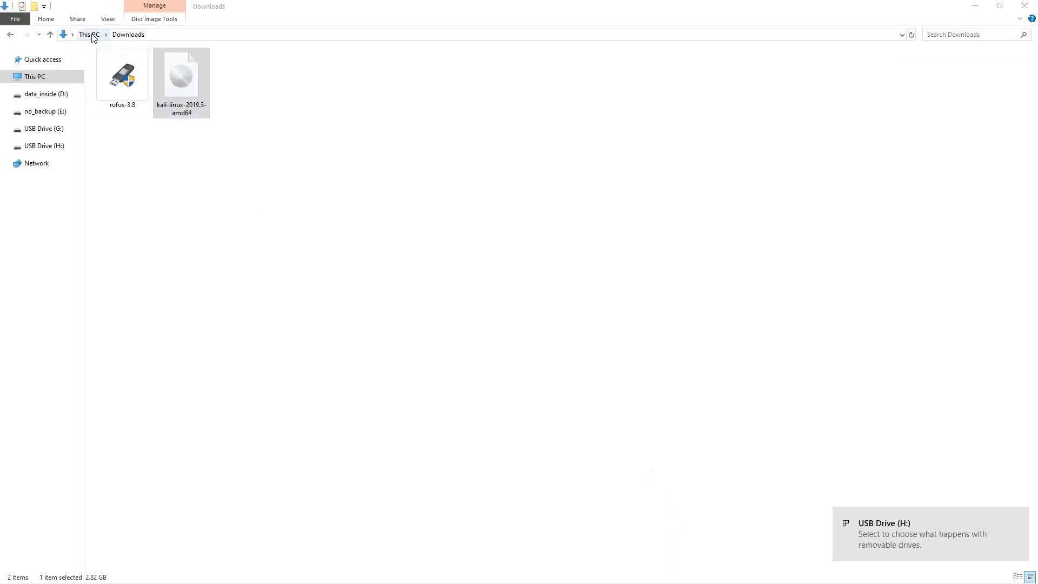
click(91, 34)
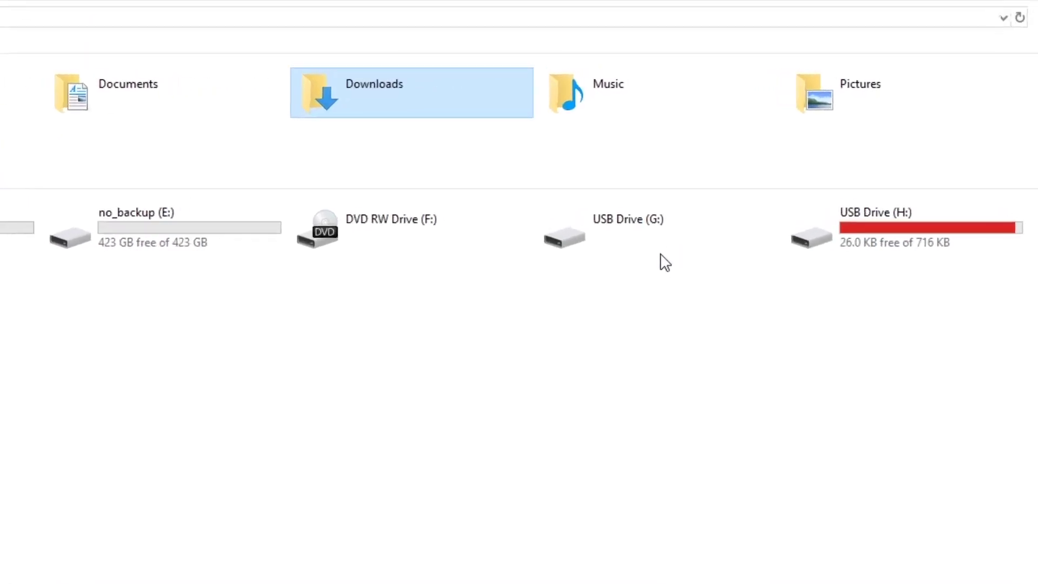
click(660, 248)
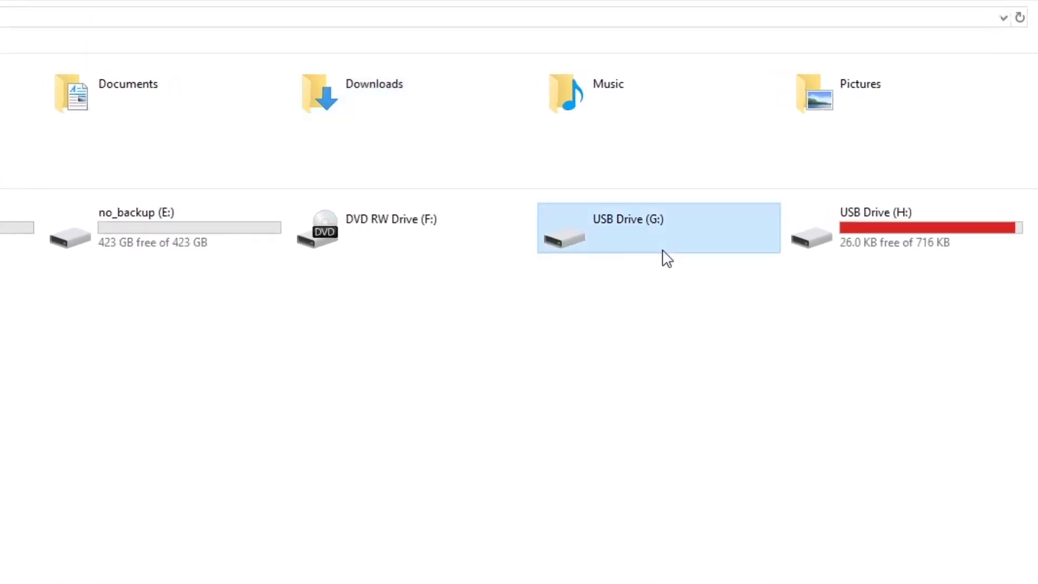
click(892, 244)
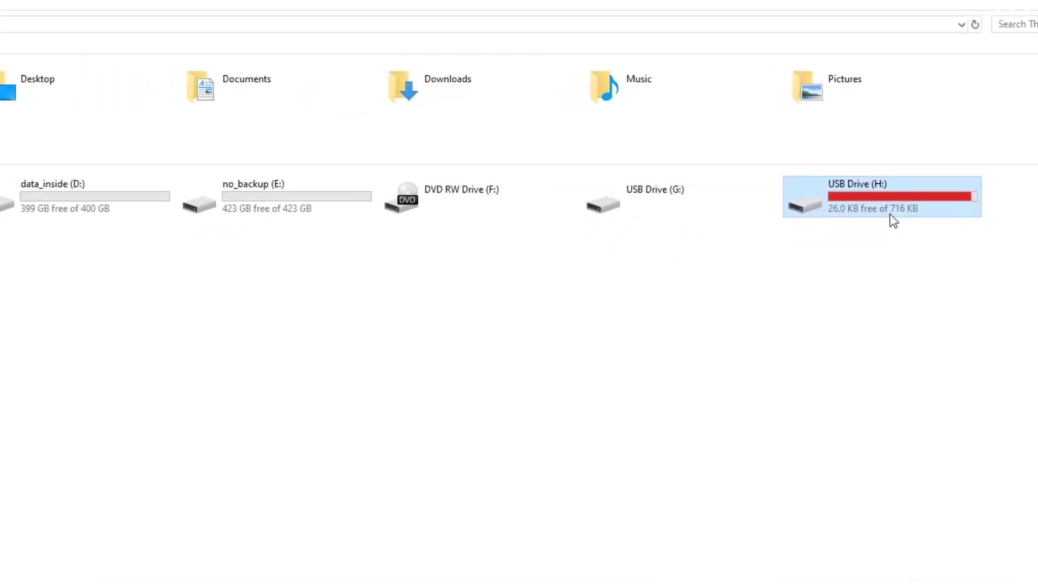
Check Disk 1's 2.83 GB partition and 4.63 GB unallocated space, then close Disk Management
key(alt+Tab)
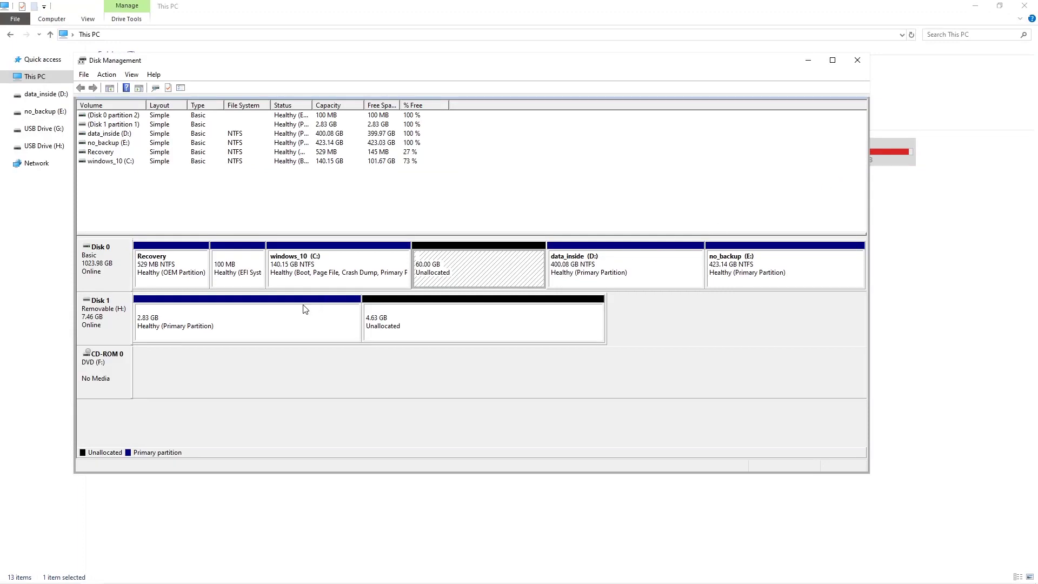
click(271, 329)
click(456, 330)
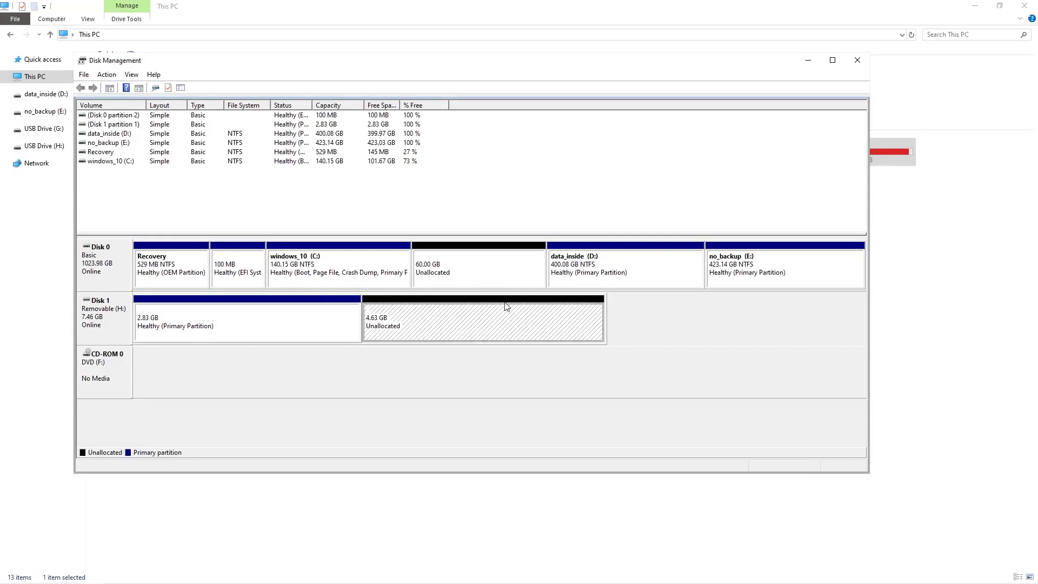
click(863, 71)
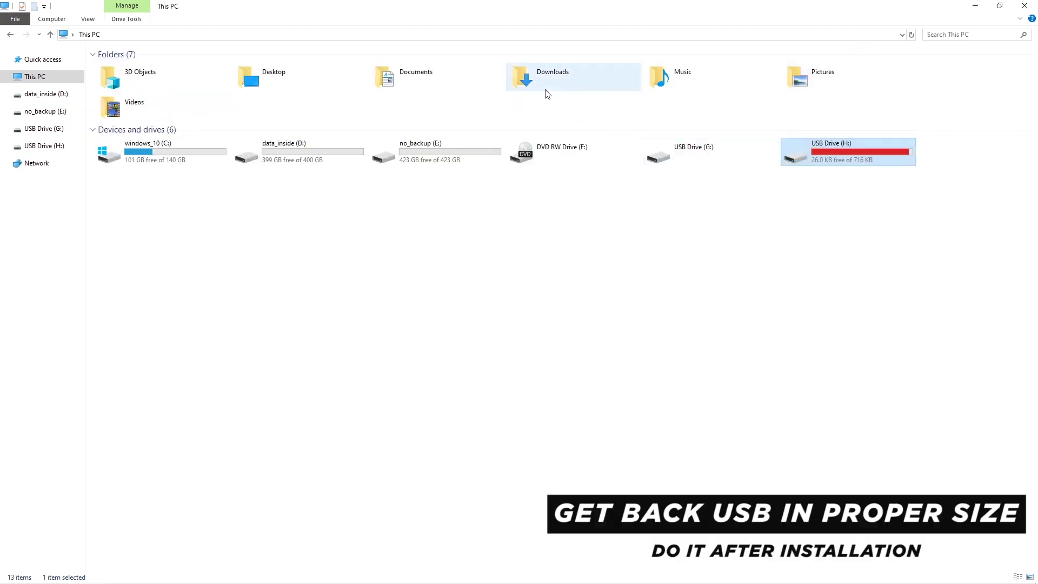
double_click(546, 86)
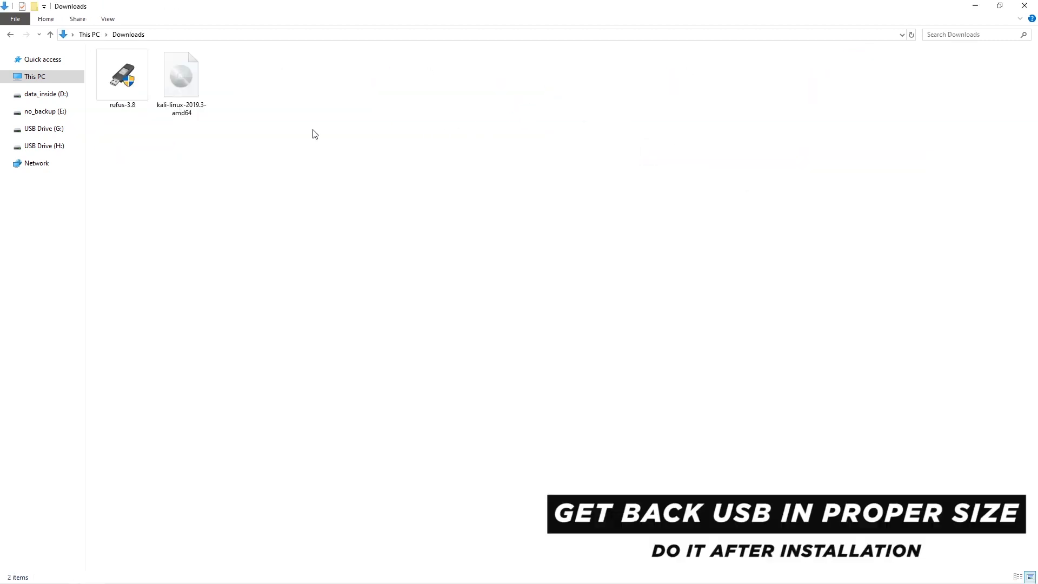
double_click(129, 90)
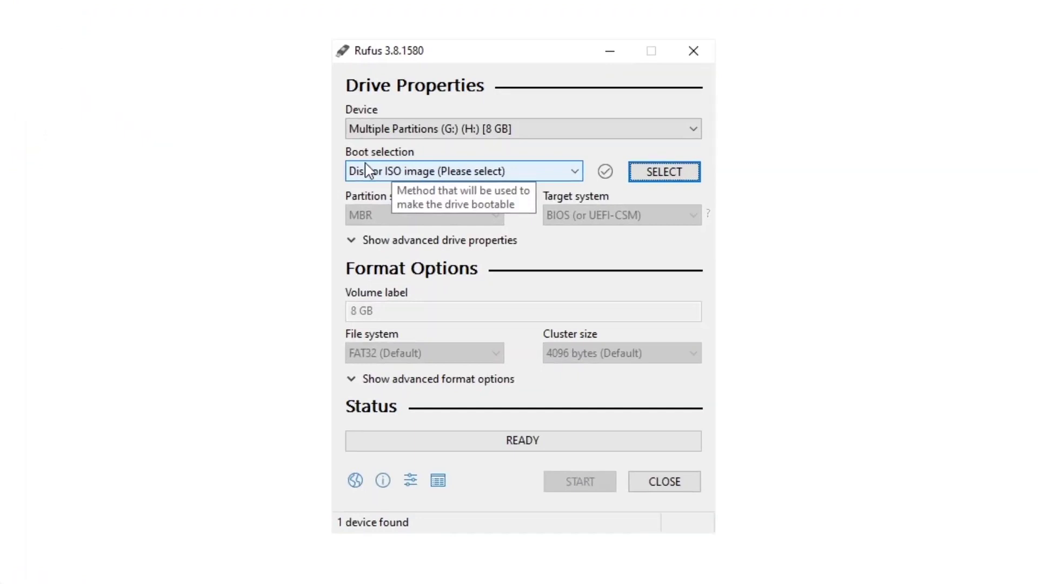
click(441, 179)
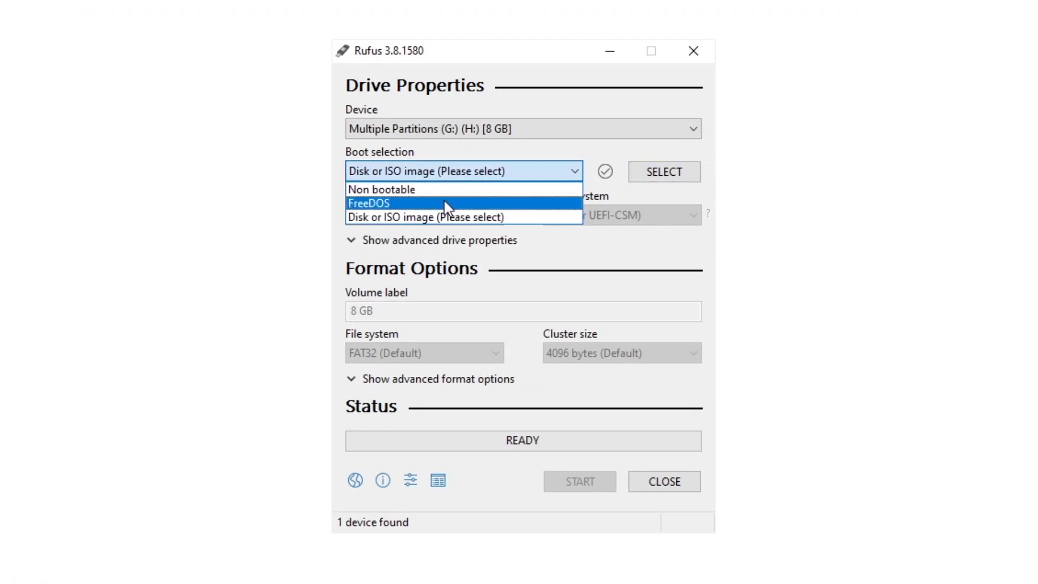
click(443, 204)
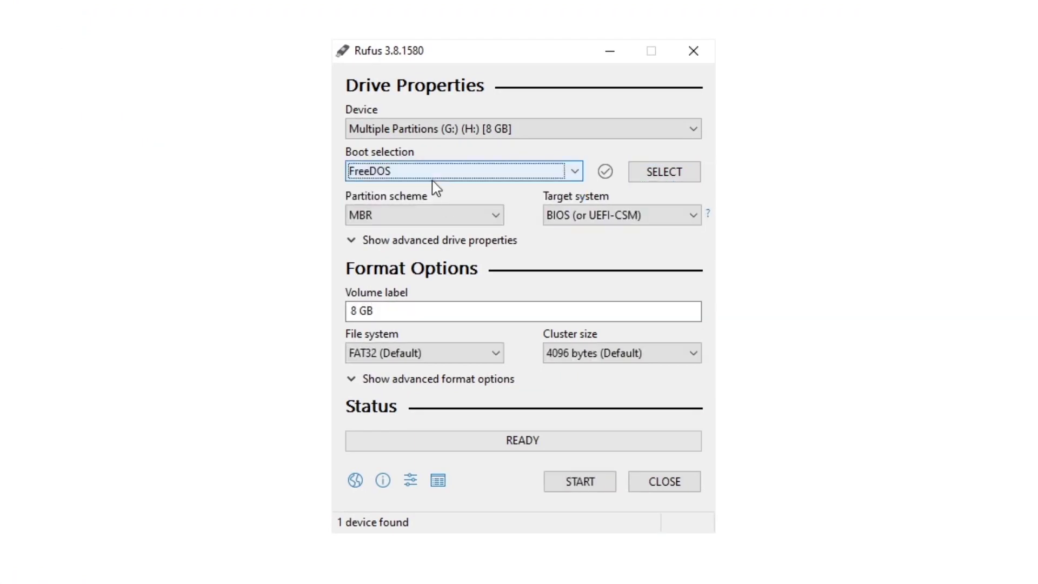
click(449, 215)
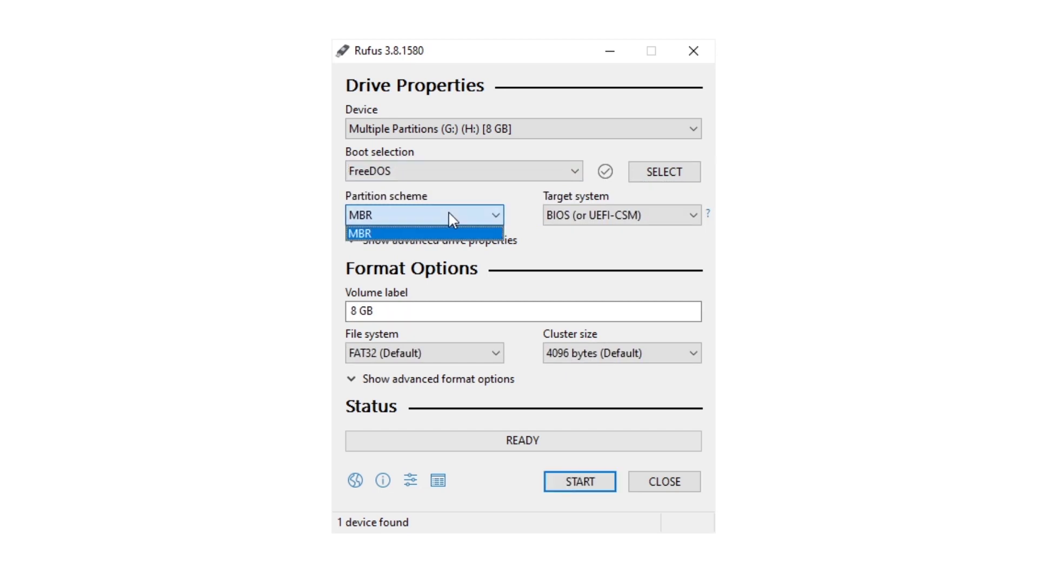
click(449, 213)
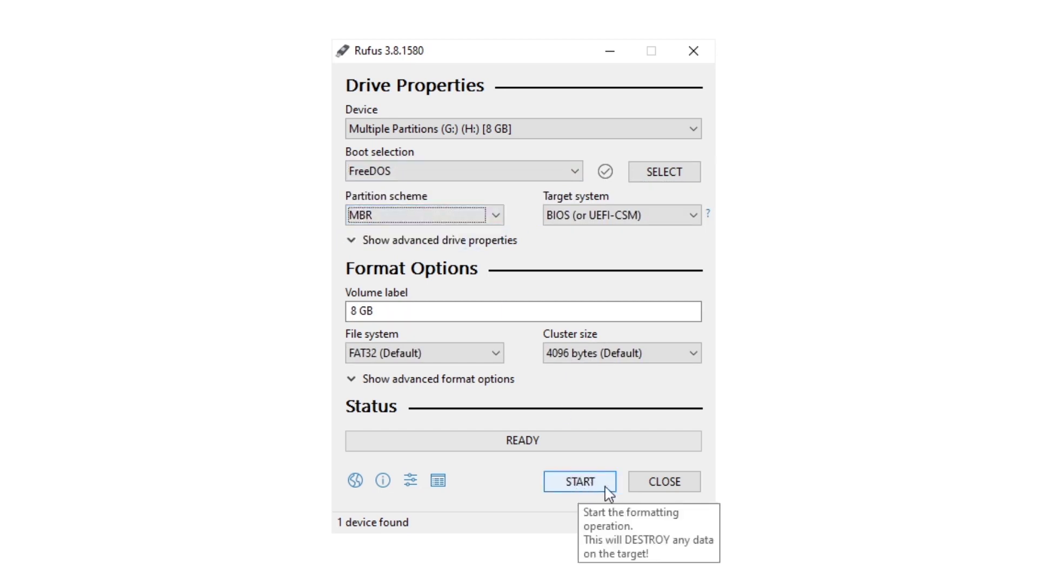
click(660, 485)
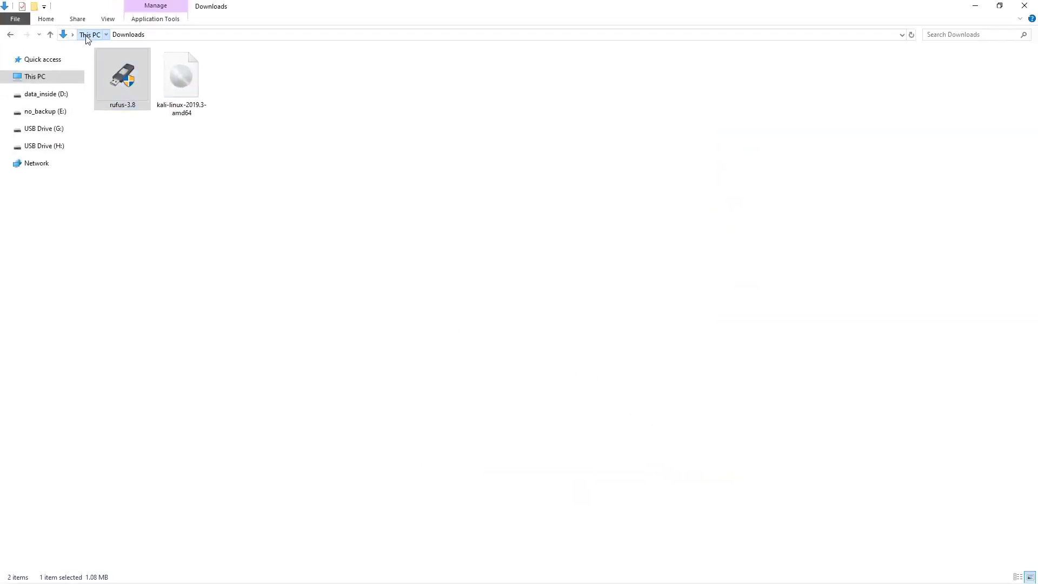
Review the This PC drives, including USB Drive (H:) at 24.0 KB free, then close File Explorer
click(88, 35)
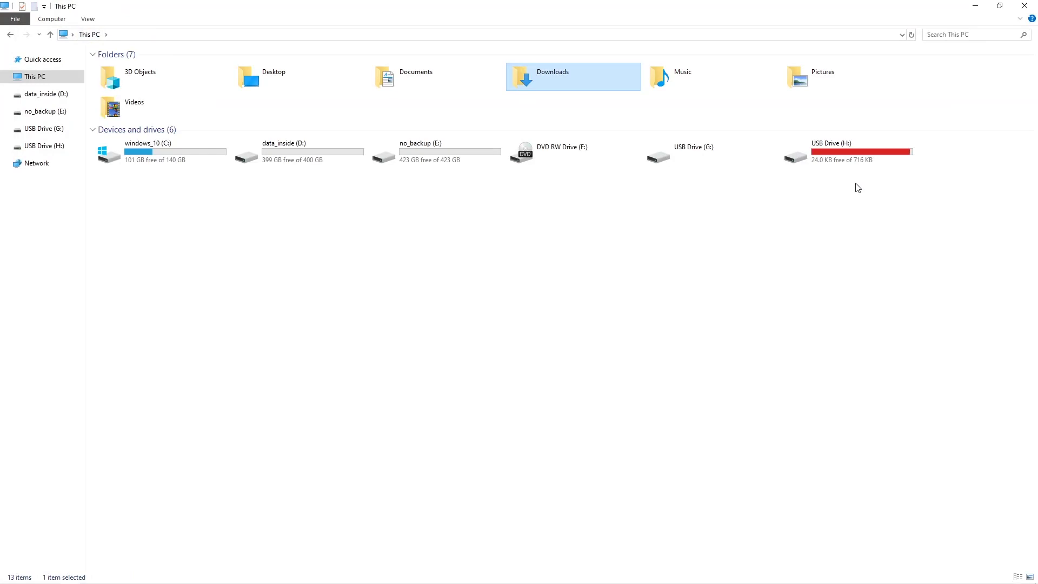
click(1022, 6)
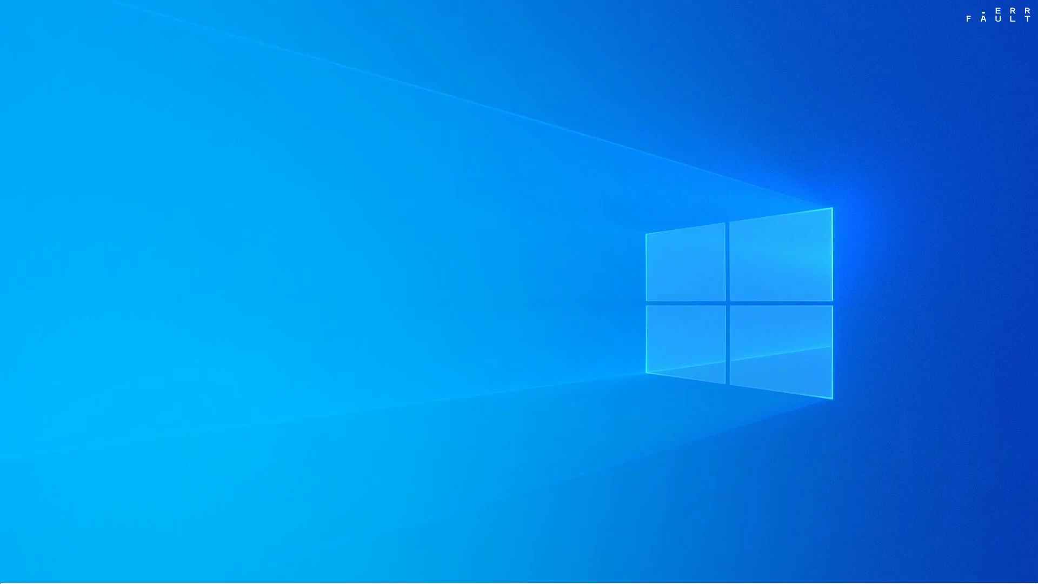
Shift-restart Windows 10 into advanced startup and choose Use a device to boot from USB
mouse_move(51, 578)
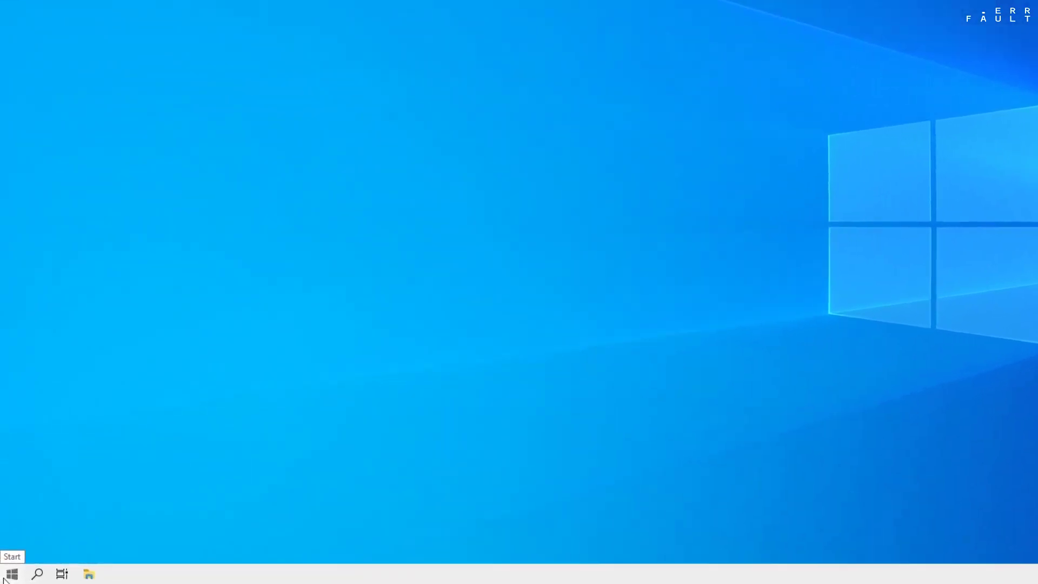
click(10, 575)
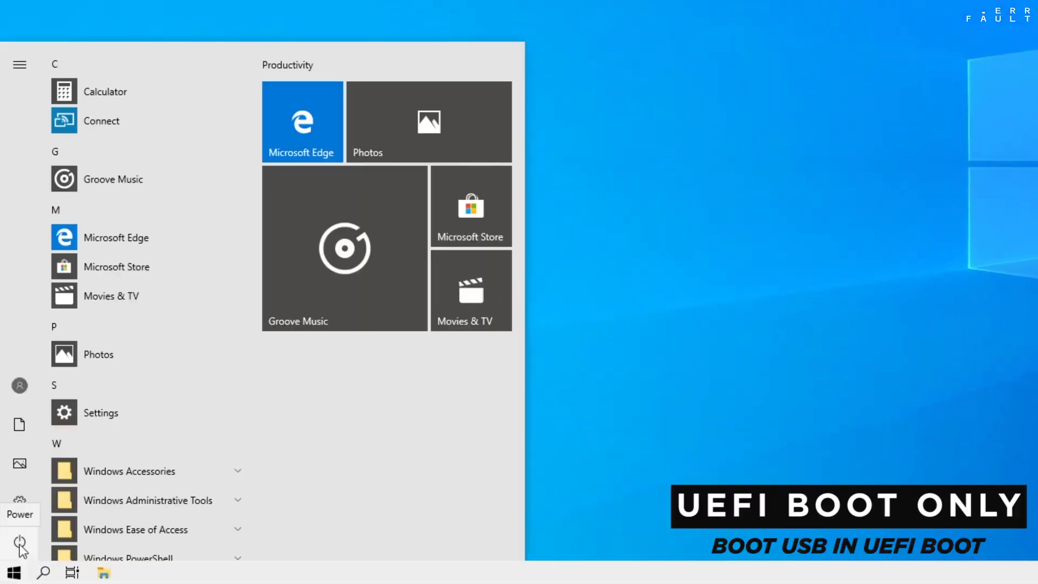
click(20, 543)
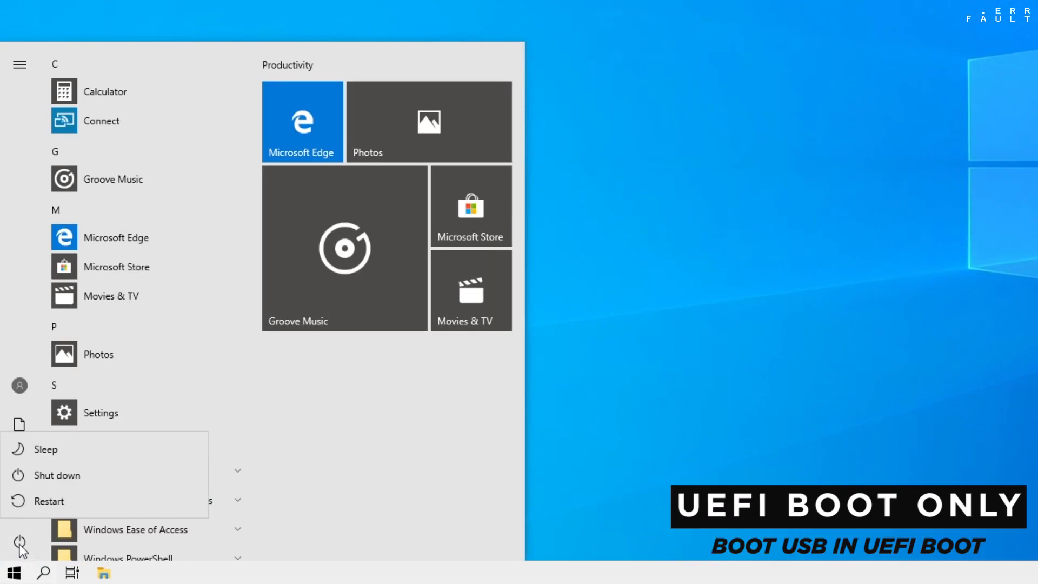
key(shift)
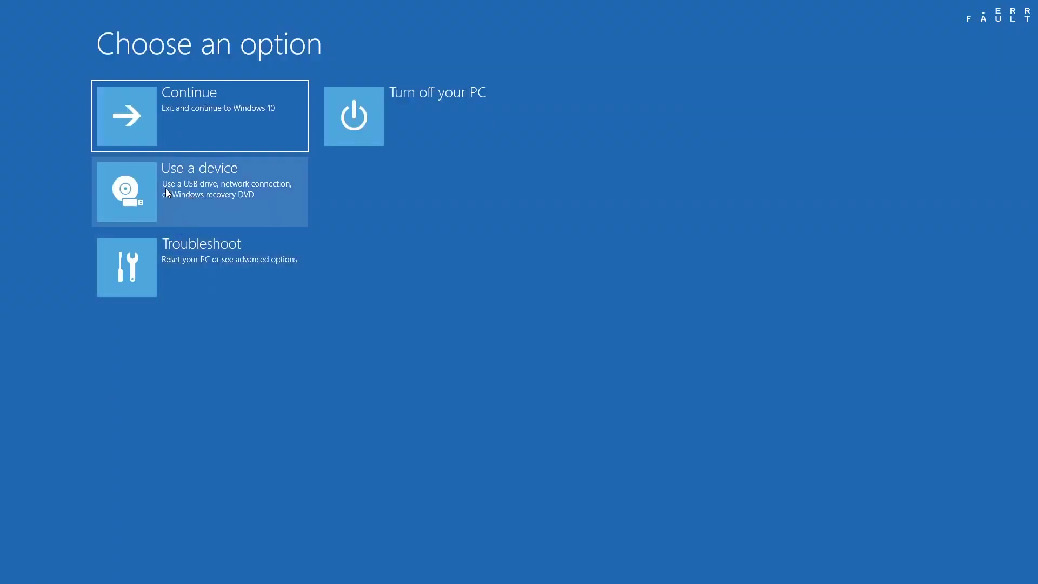
click(204, 180)
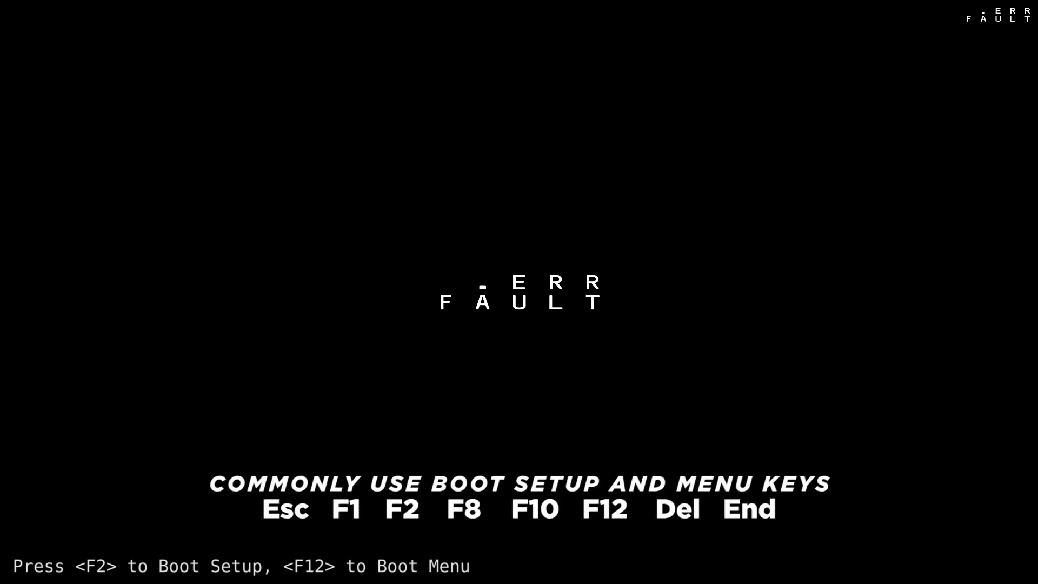
In InsydeH2O Setup, check the Boot tab for UEFI mode, then save changes and reboot
key(F2)
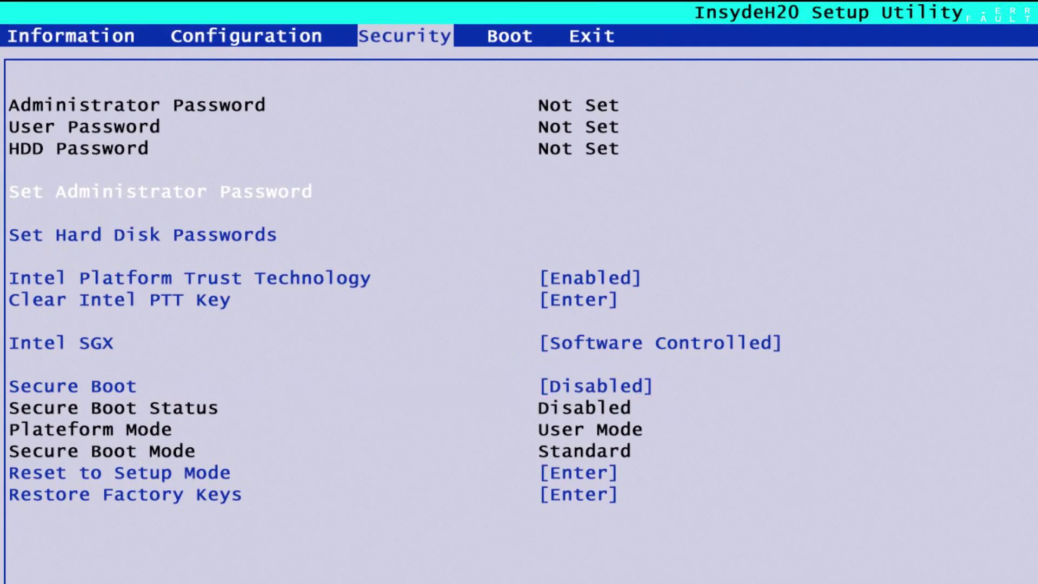
key(Right)
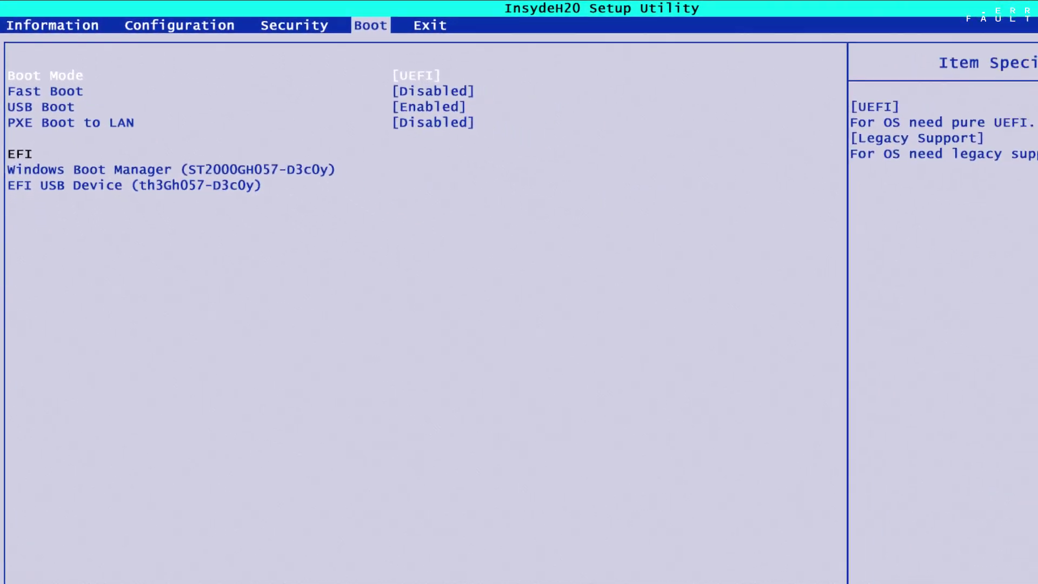
key(F10)
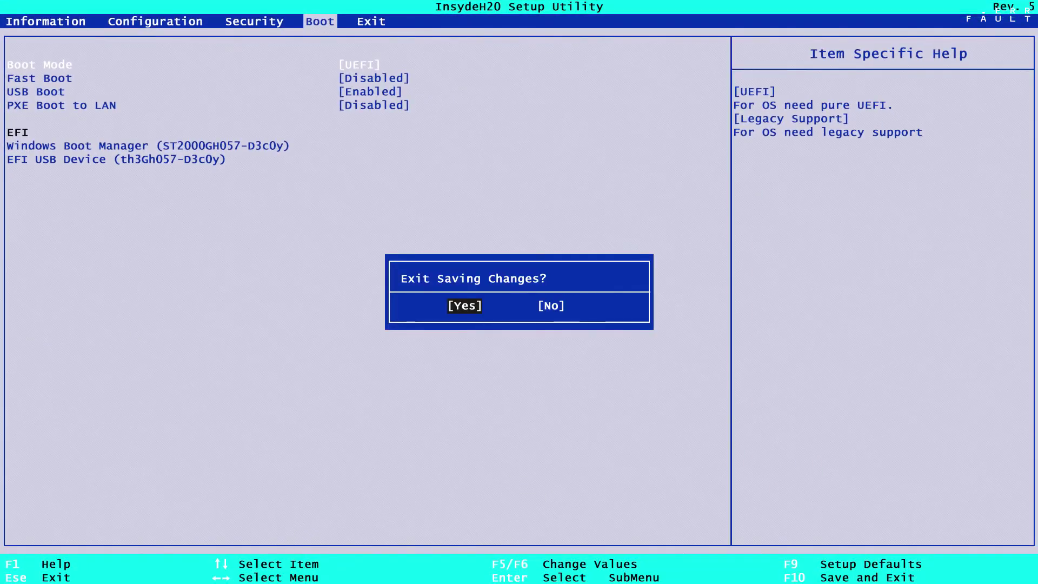
key(Return)
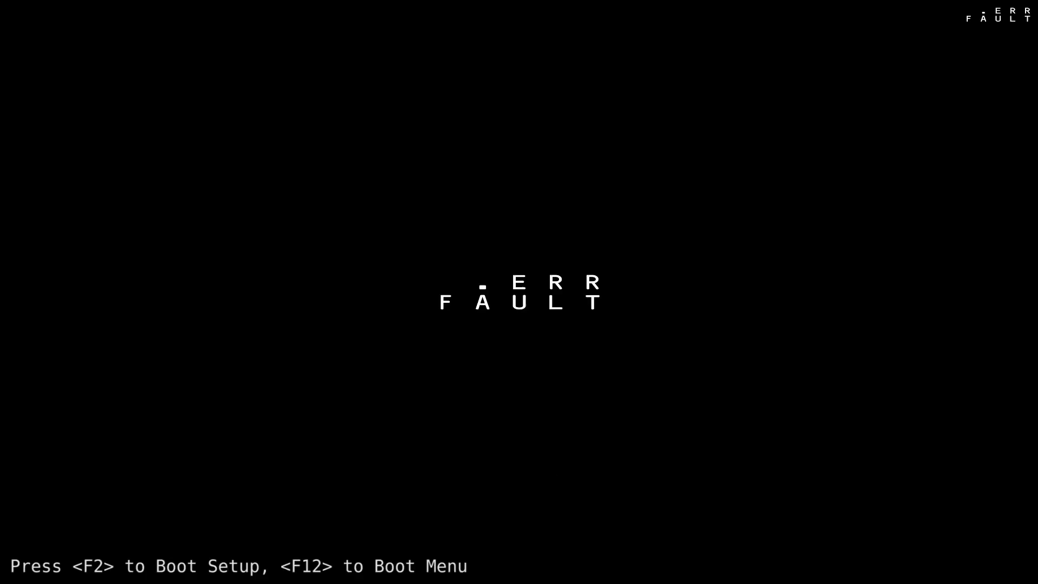
Boot from the EFI USB Device via the F12 menu and pick Start installer in Kali
key(F12)
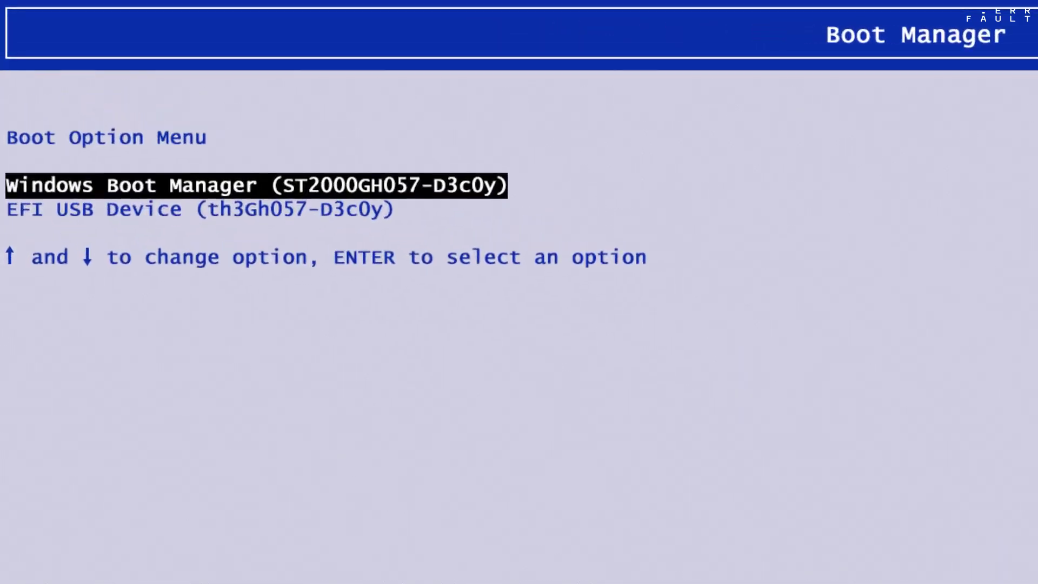
key(Down)
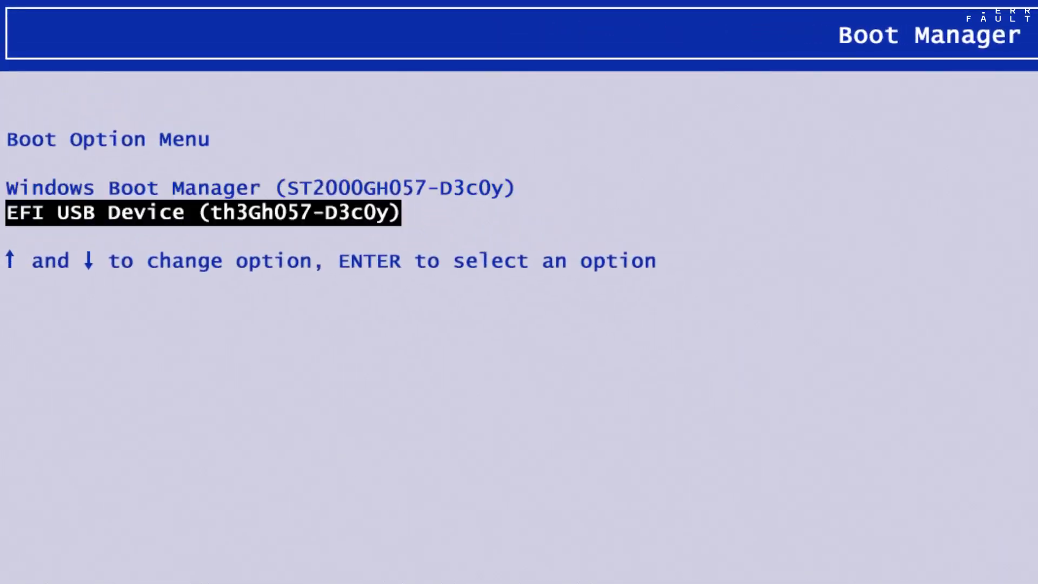
key(Return)
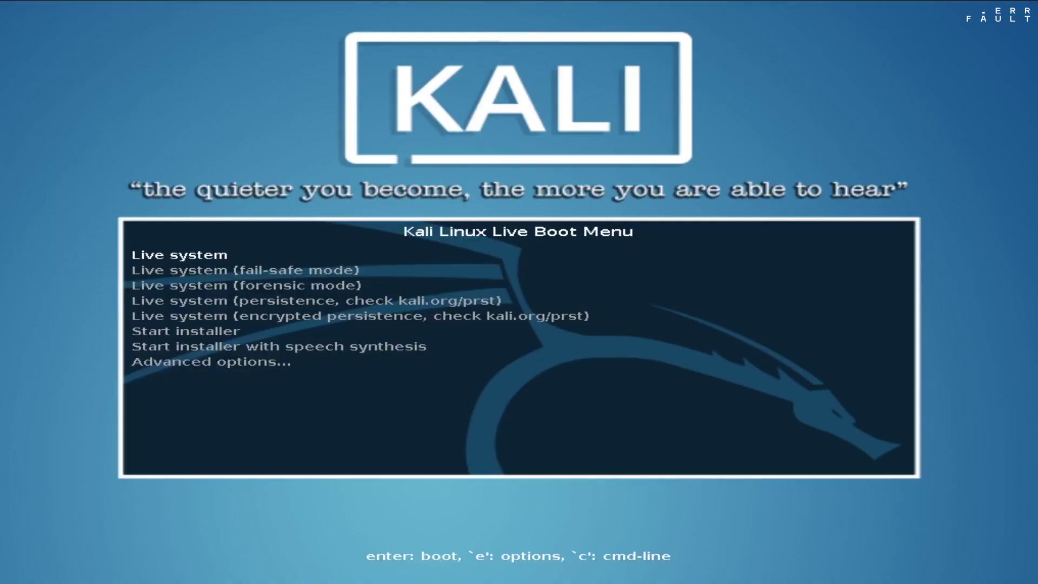
key(Down)
key(Down)
key(Down)
key(Down)
key(Down)
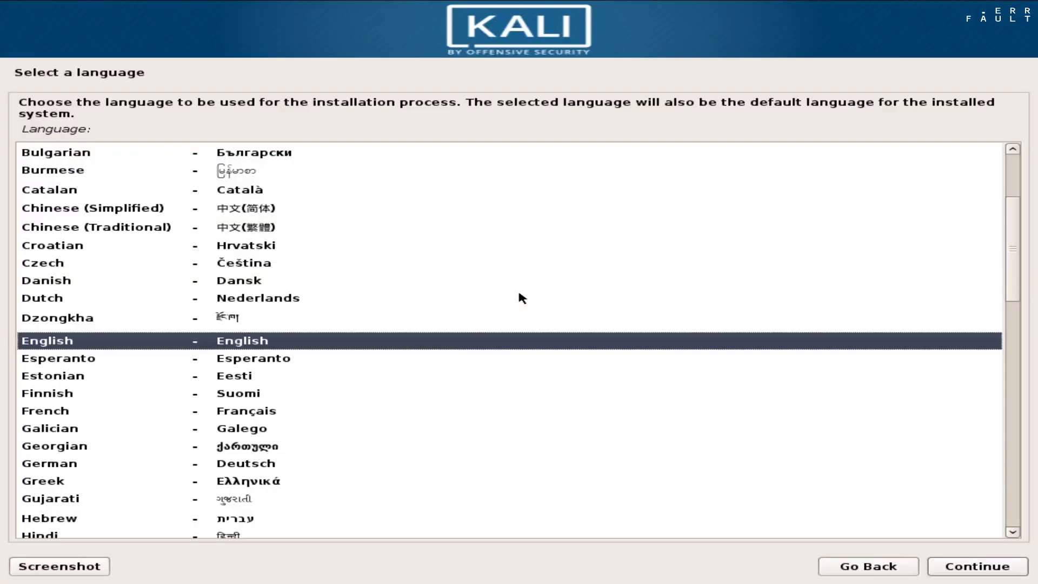
Accept English language, United States location and American English keymap
click(70, 342)
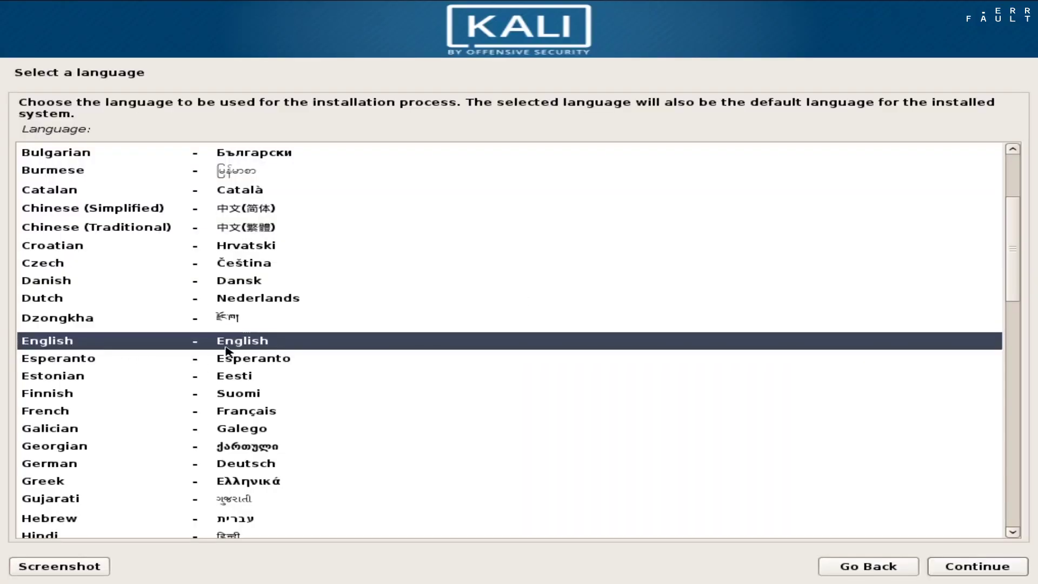
click(967, 566)
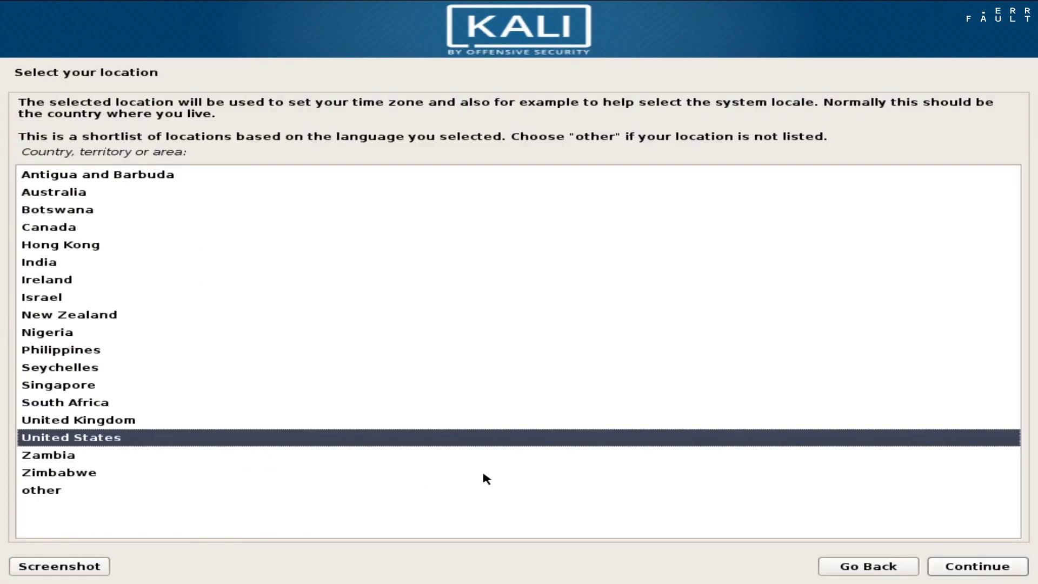
click(1016, 572)
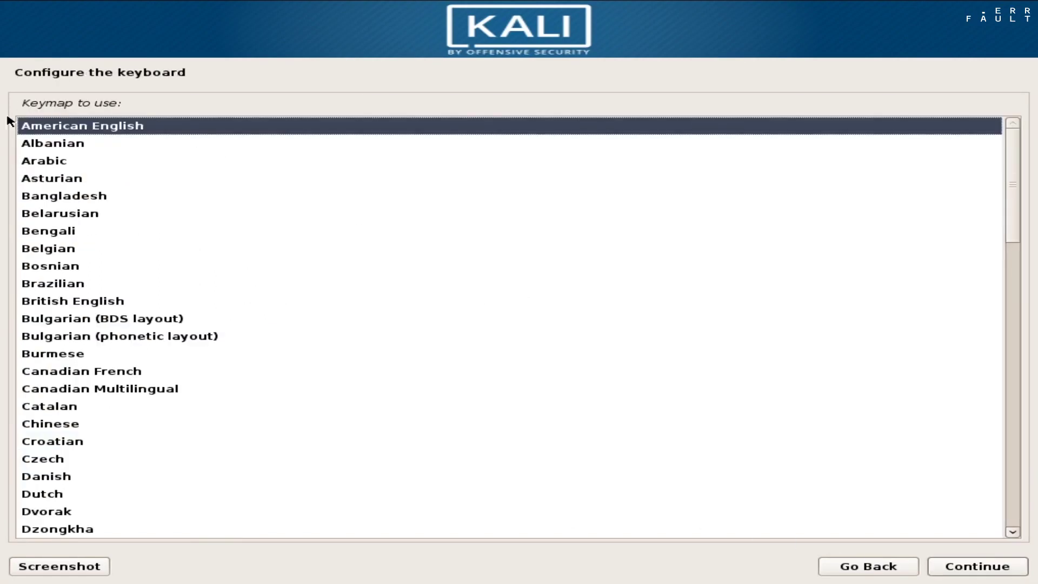
click(1014, 570)
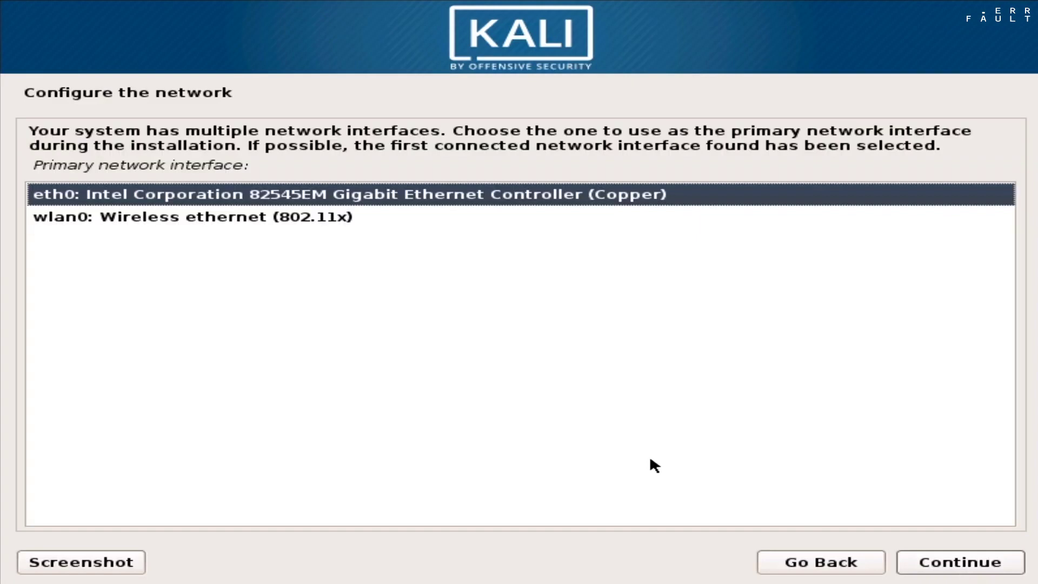
Choose eth0 and skip configuring the network for now
click(177, 193)
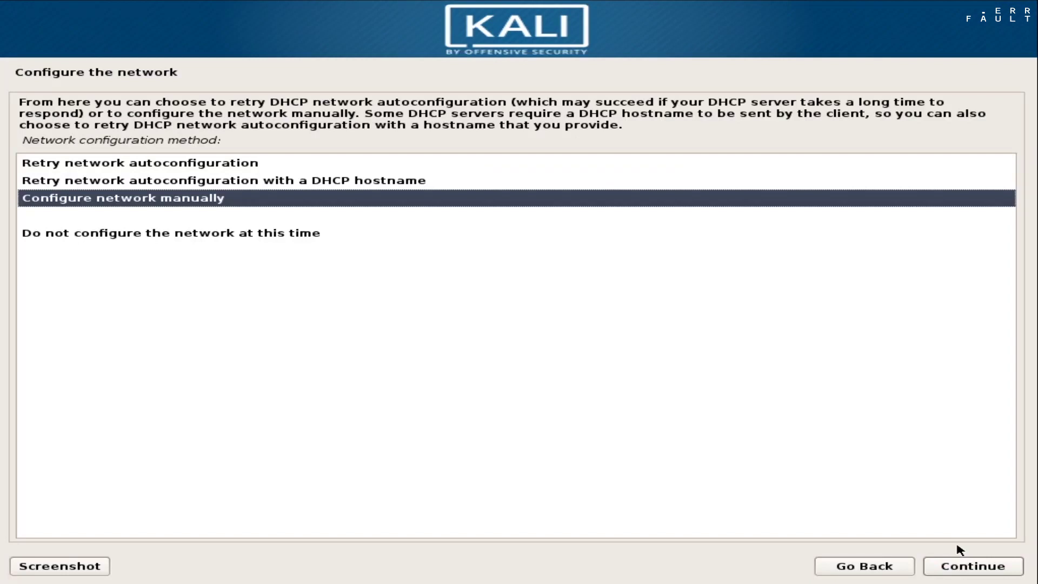
click(204, 234)
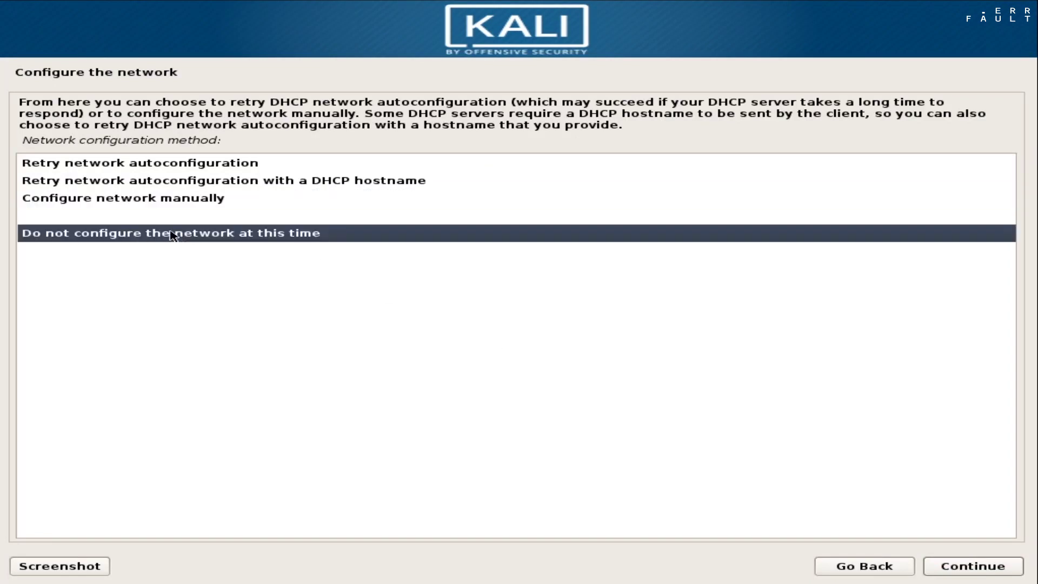
click(950, 566)
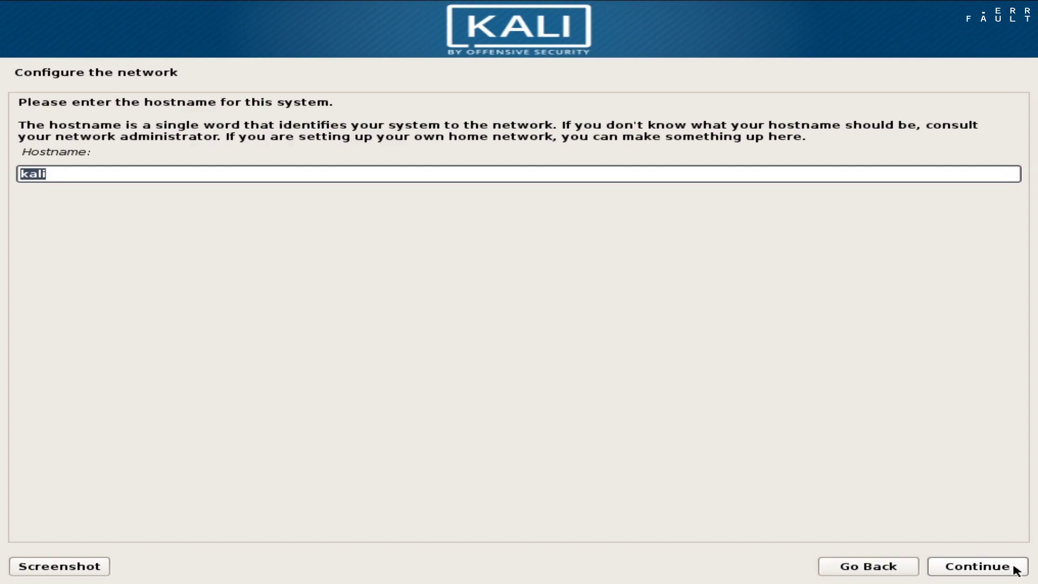
Set the hostname to theGhost, then enter and confirm the root password
text(theGhost)
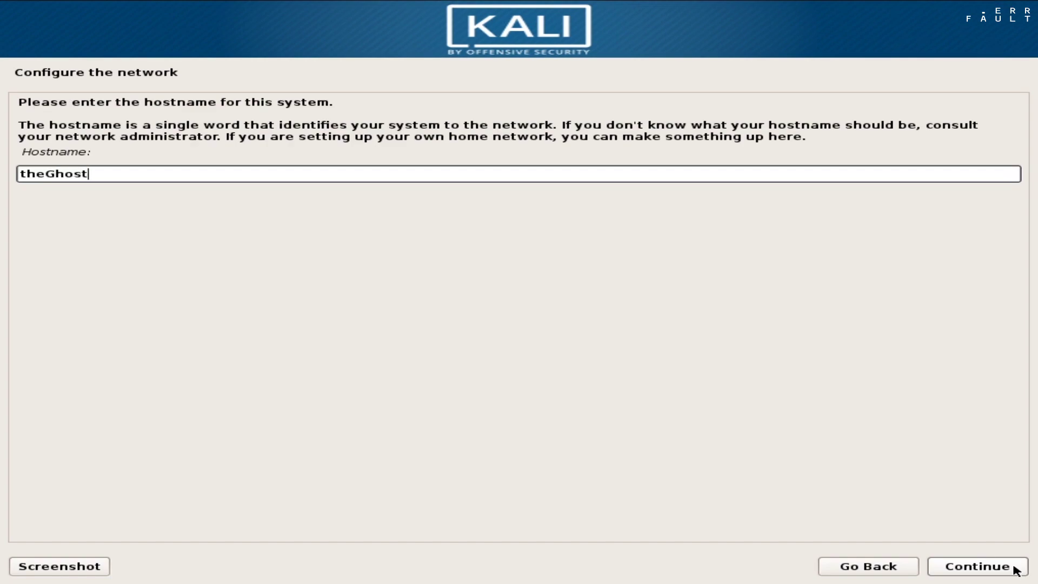
click(1015, 569)
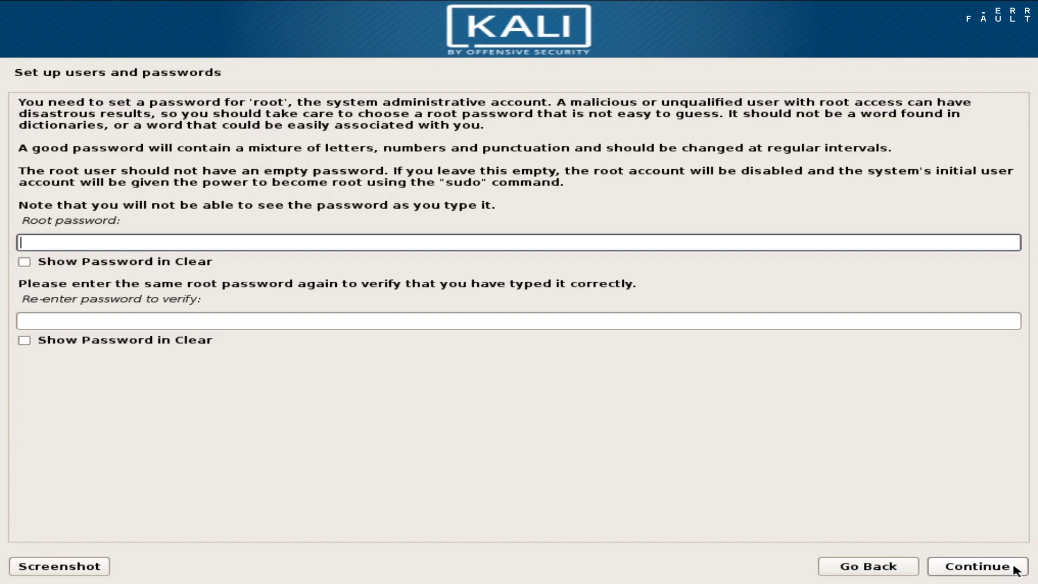
text(•••••••)
key(Tab)
key(Tab)
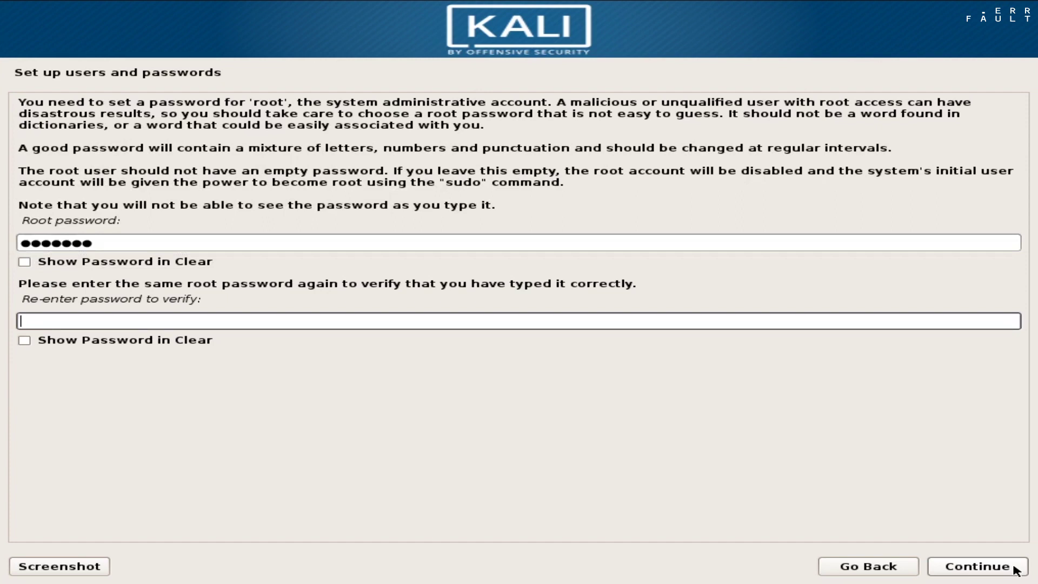
text(•••••••)
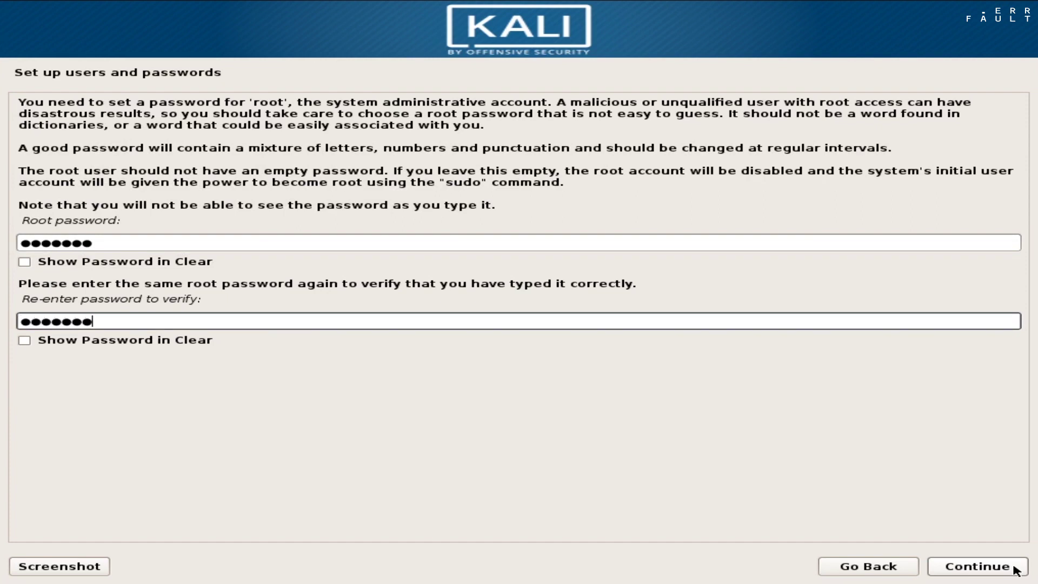
click(1016, 570)
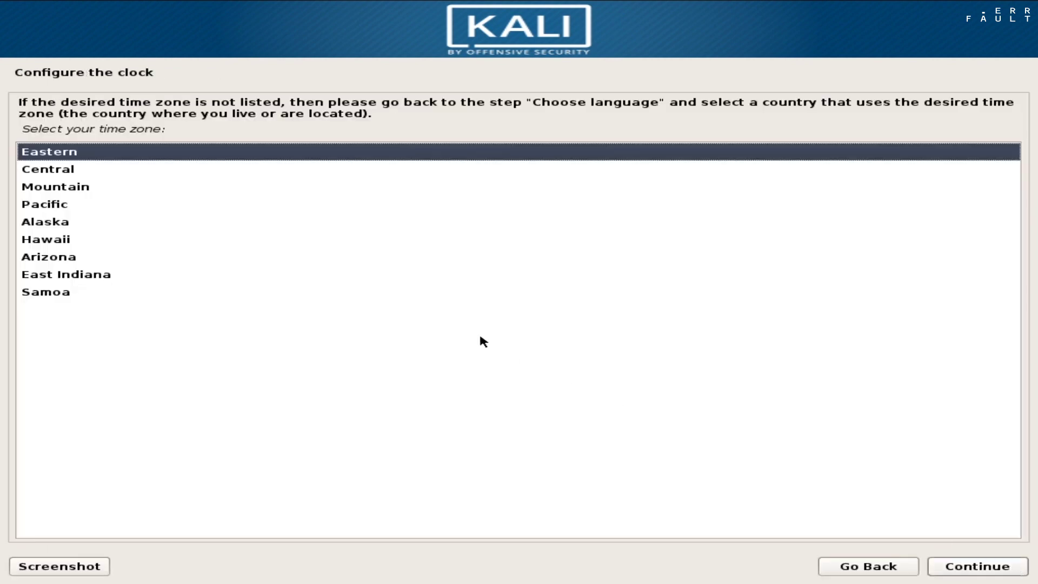
Select Central from the time zone list and confirm it
click(49, 170)
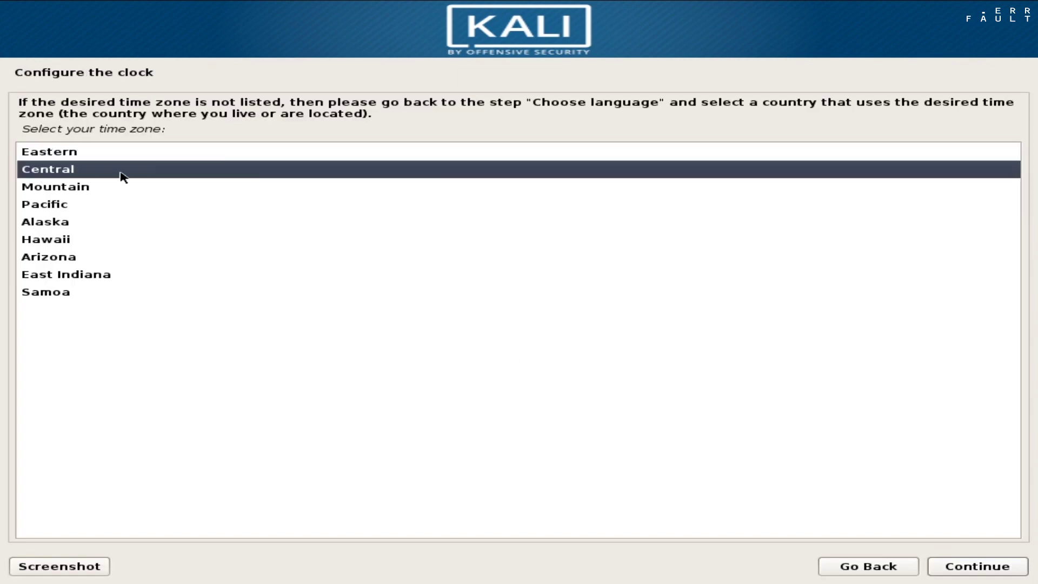
click(968, 566)
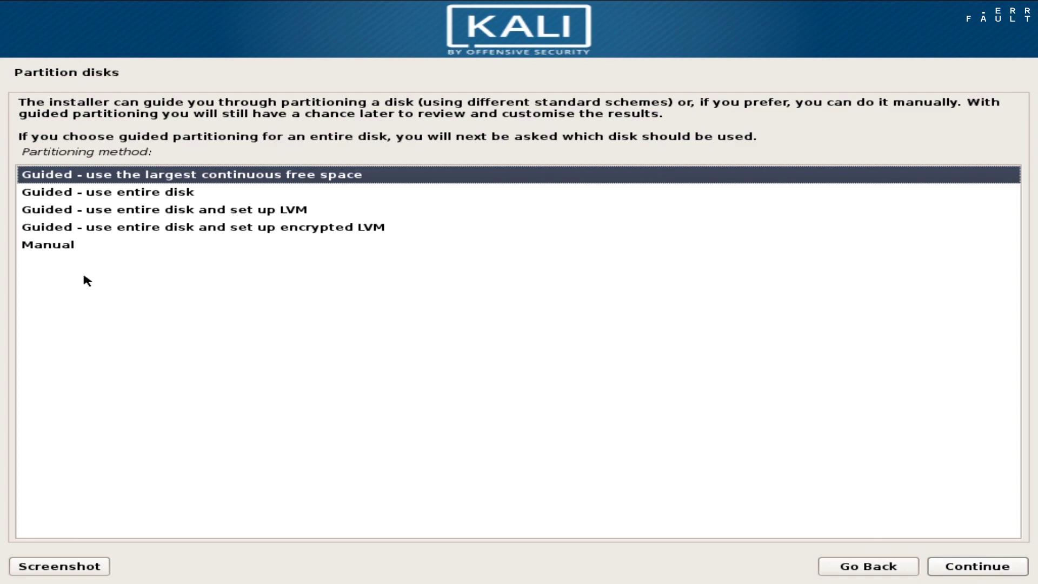
Choose manual partitioning and create a new 60 GB partition in the 64.4 GB free space
click(46, 249)
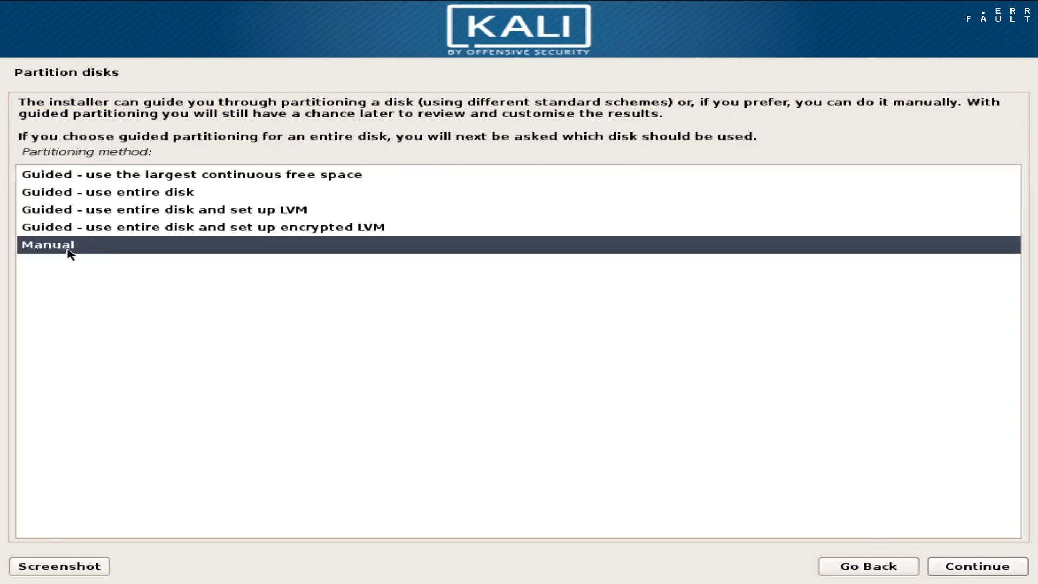
double_click(69, 252)
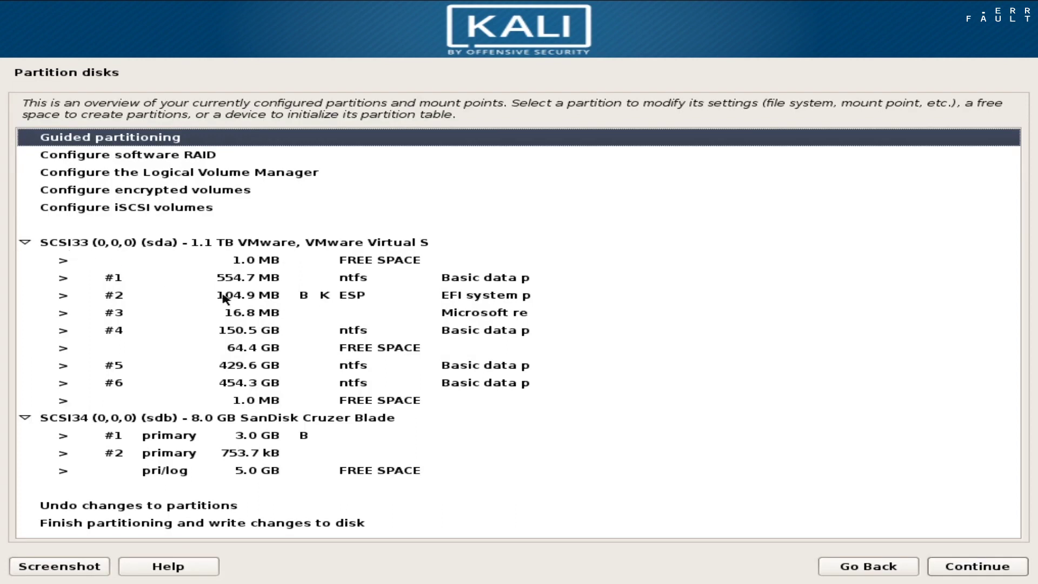
click(243, 348)
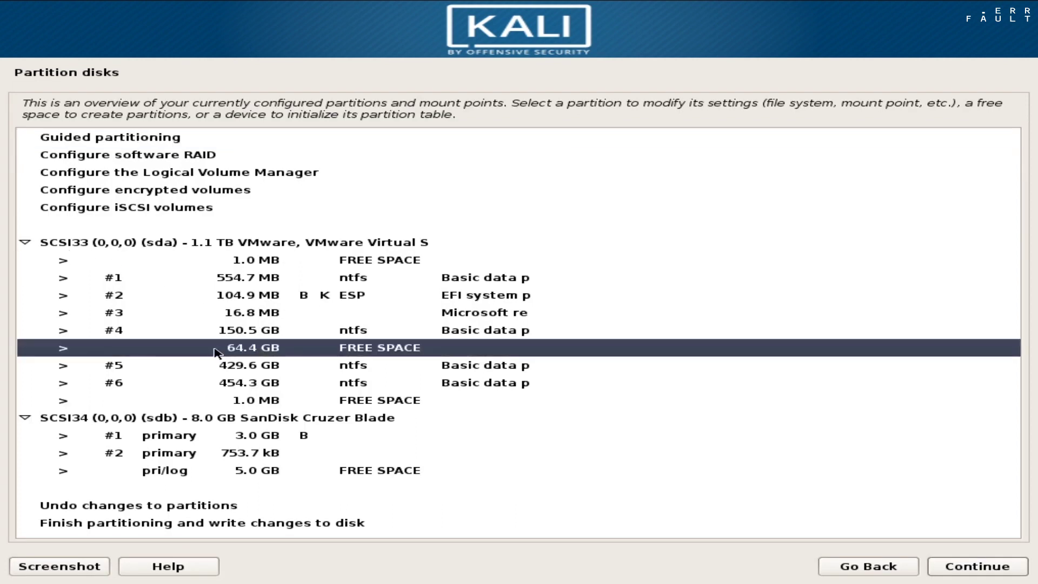
double_click(264, 355)
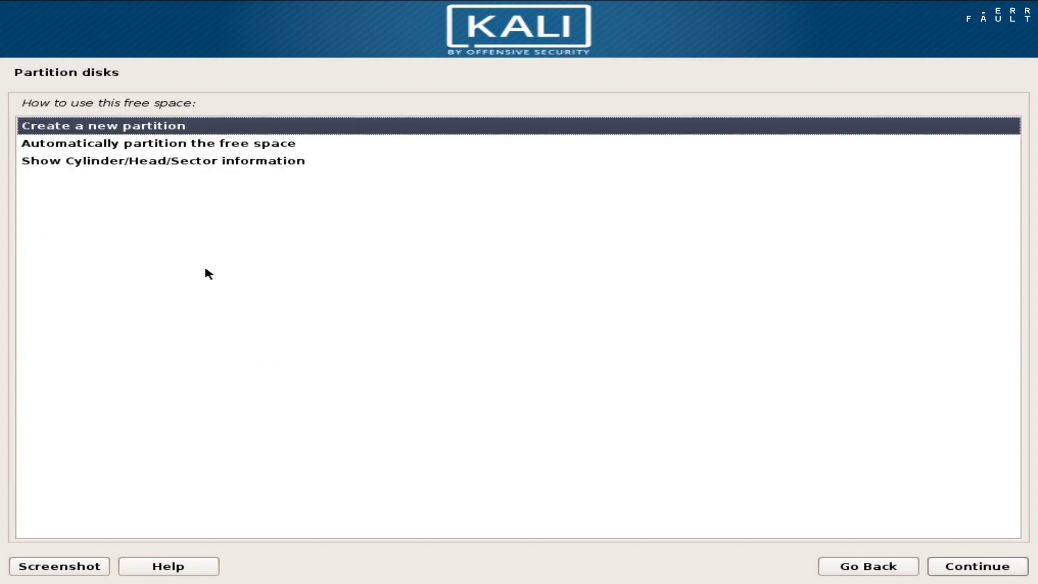
double_click(111, 130)
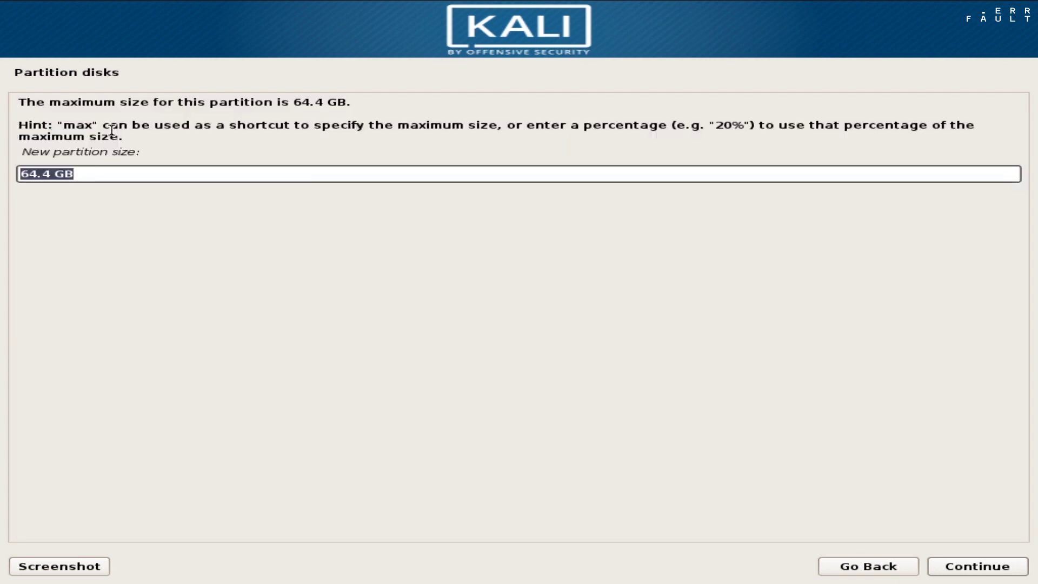
click(53, 173)
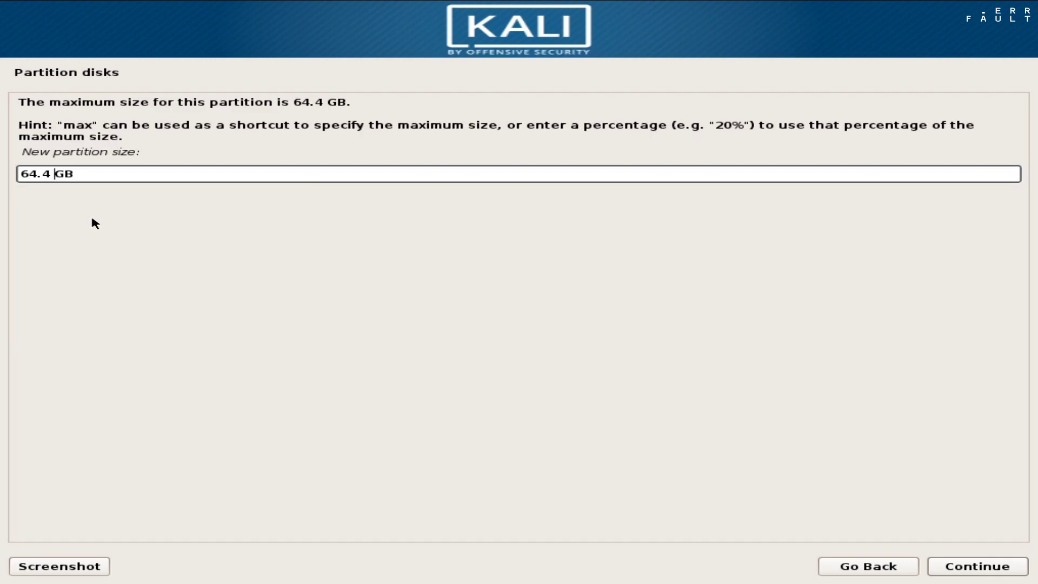
key(Left)
key(BackSpace)
key(BackSpace)
key(BackSpace)
text(0)
key(Return)
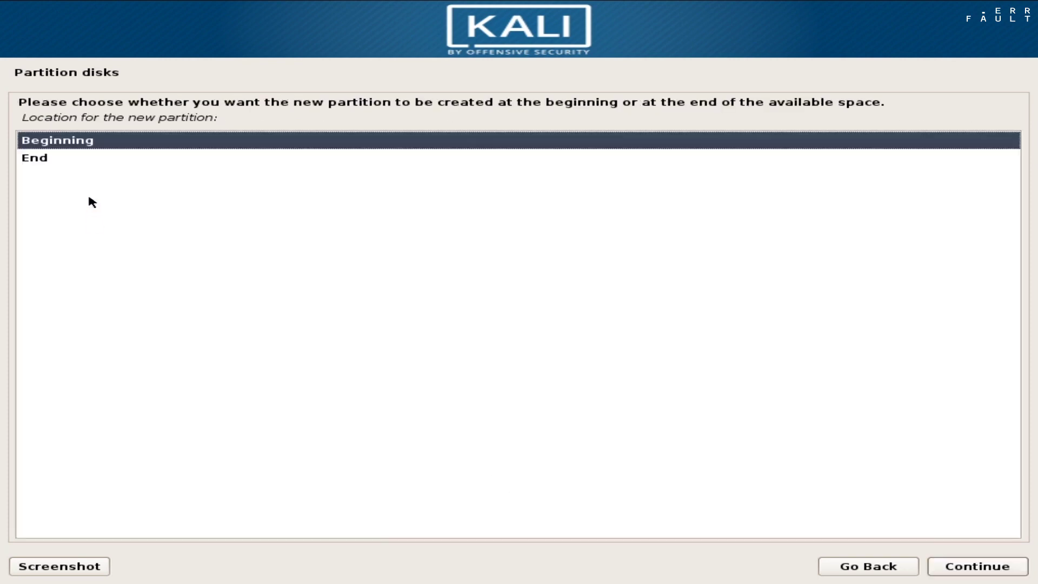
Place it at the beginning, name it kali_linux, and finish setting up the partition
double_click(64, 145)
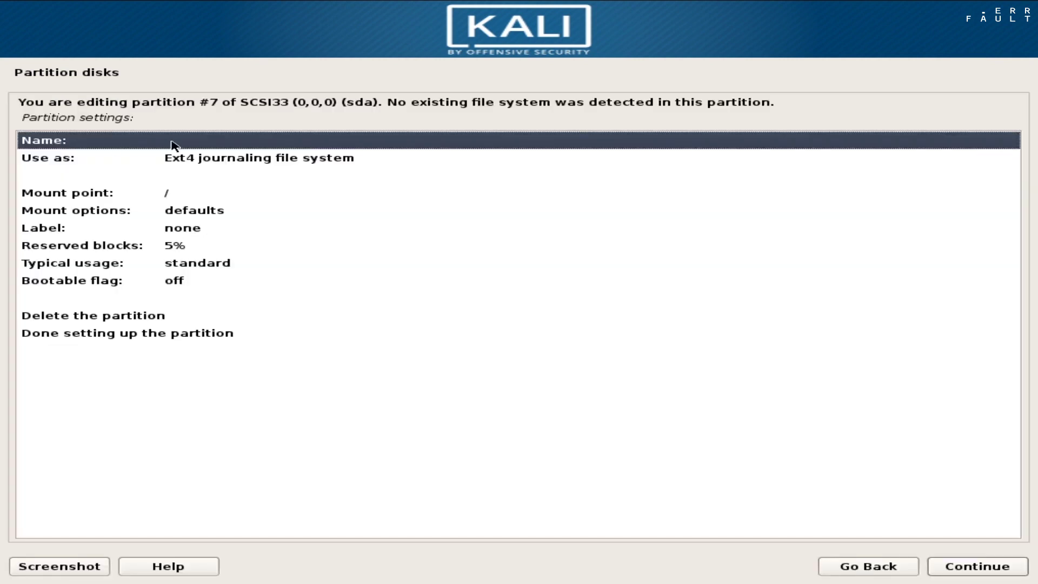
double_click(174, 144)
text(kali_)
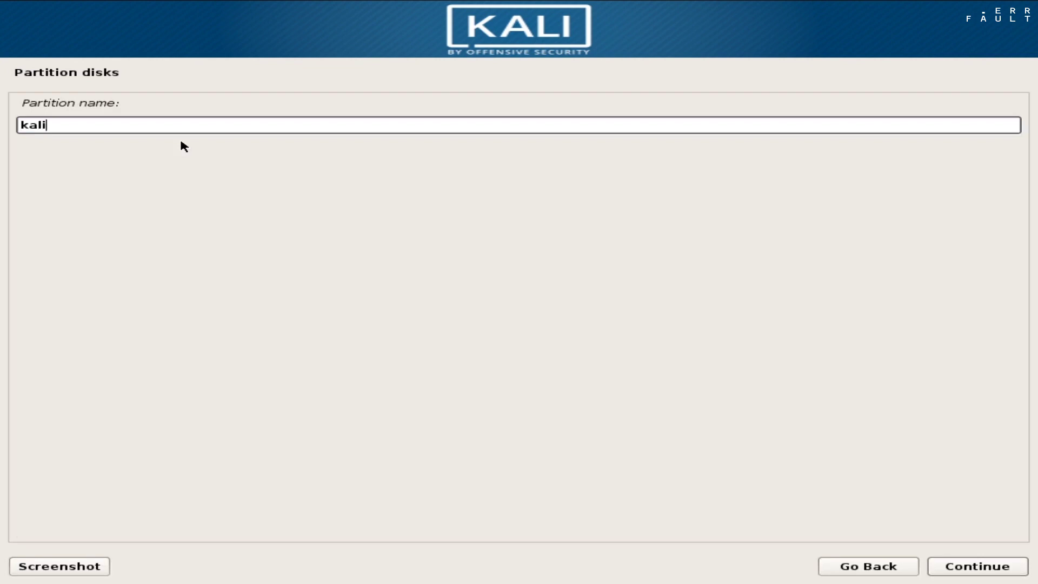
text(linux)
key(Return)
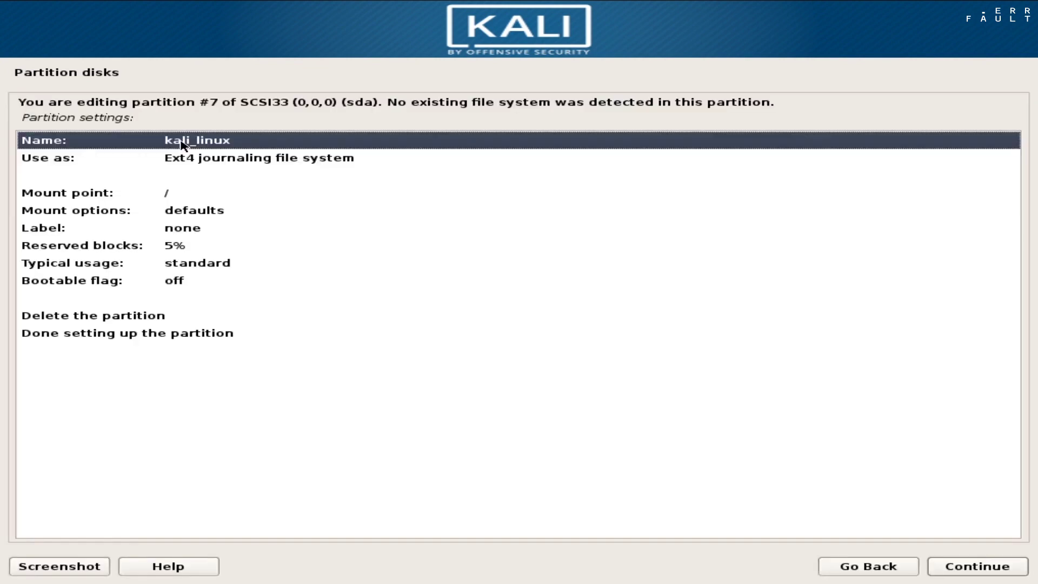
click(177, 333)
double_click(177, 334)
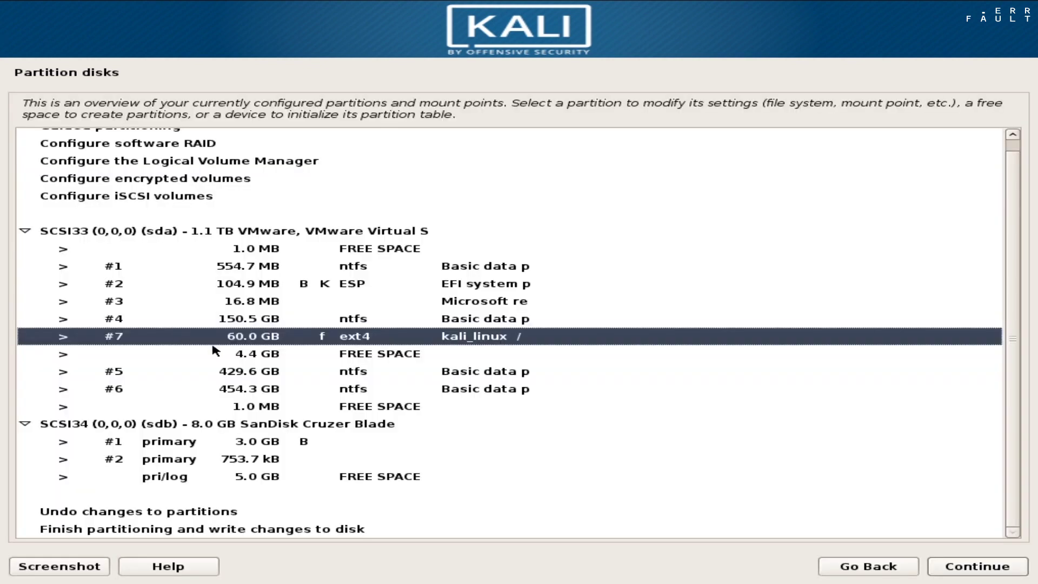
Make the remaining 4.4 GB free space a full-size swap partition, then choose Finish partitioning
click(243, 357)
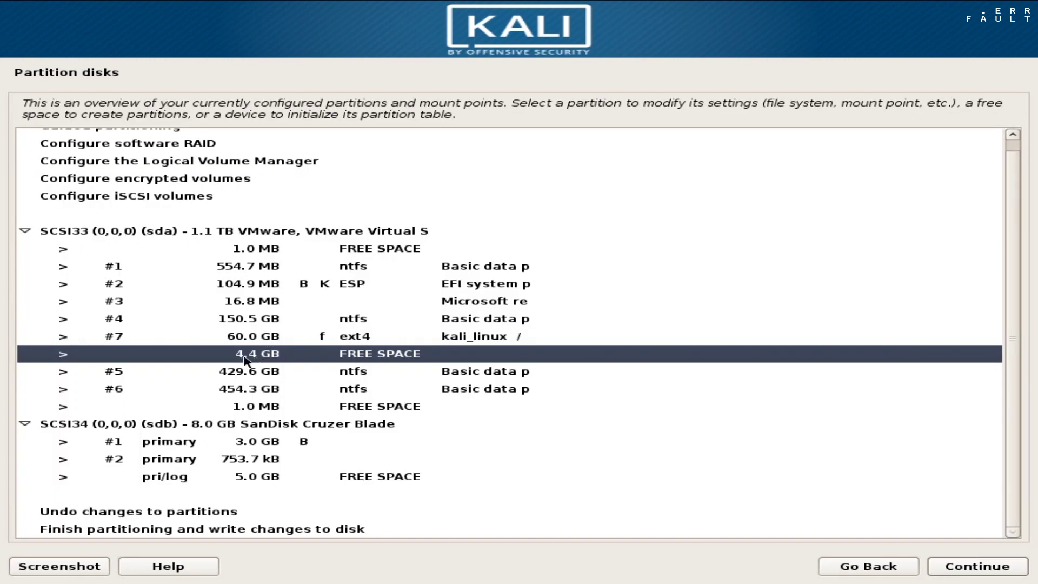
double_click(244, 359)
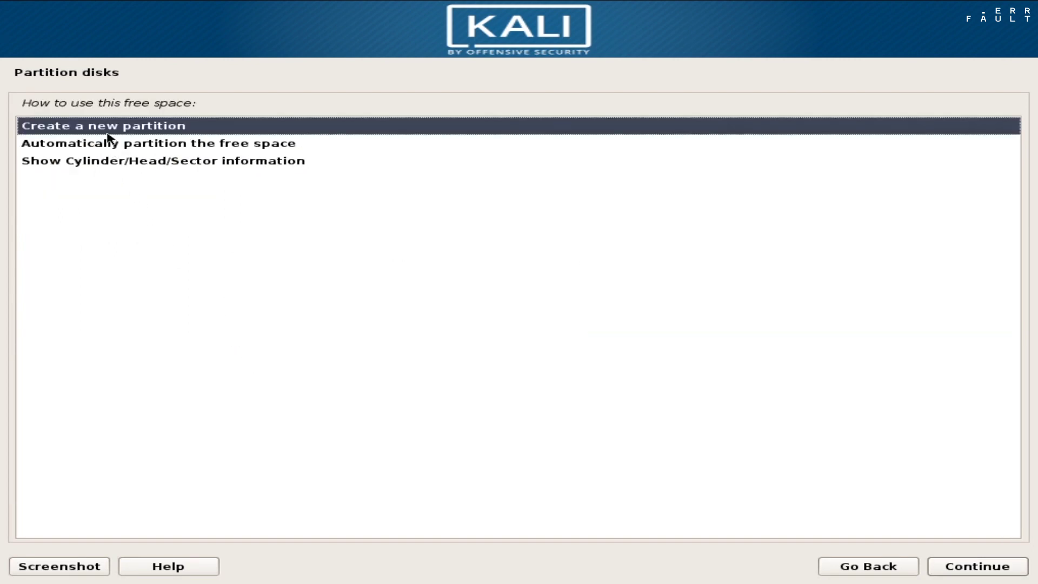
double_click(108, 130)
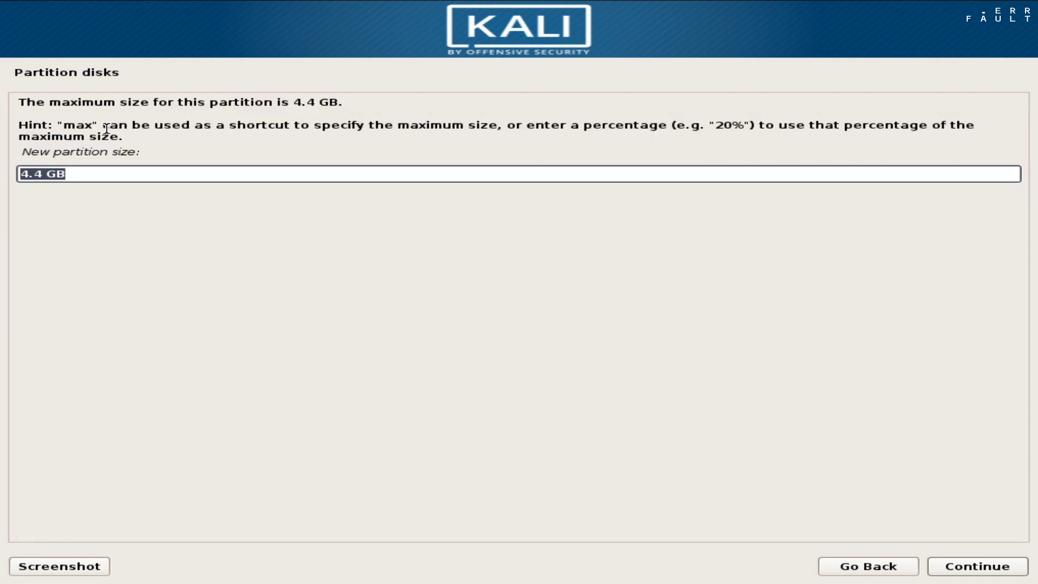
key(Return)
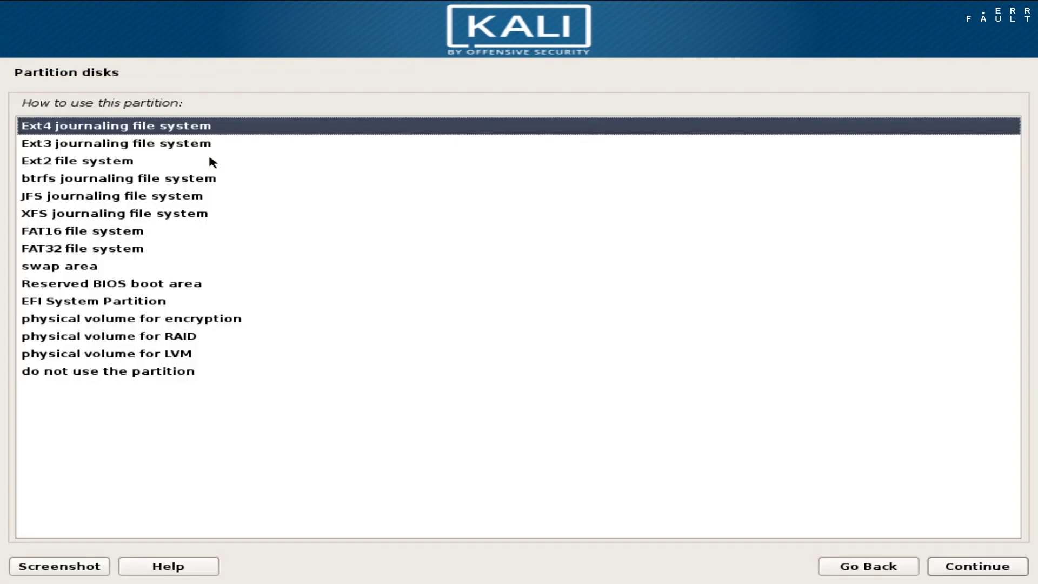
double_click(50, 265)
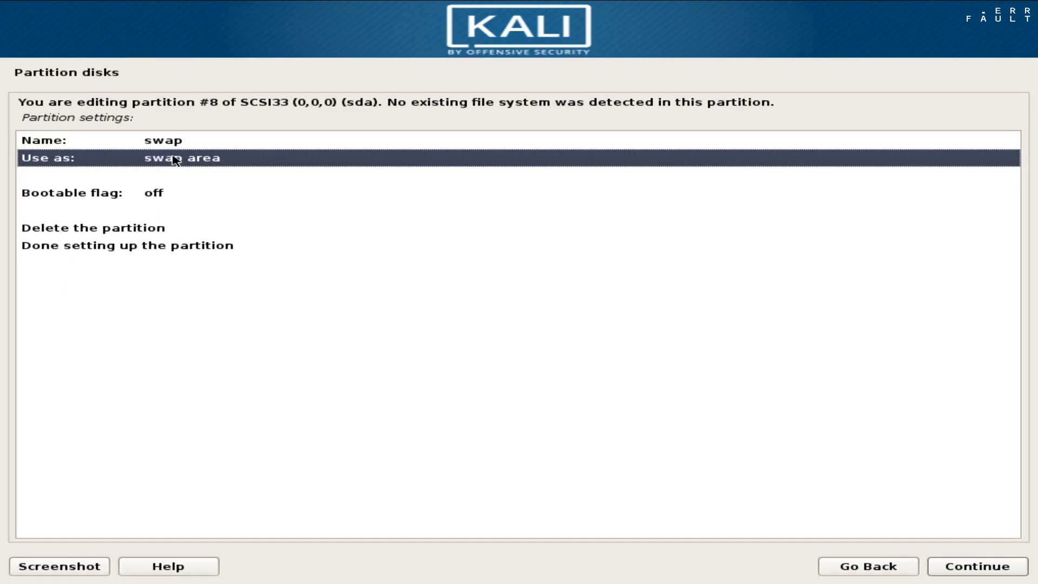
double_click(172, 246)
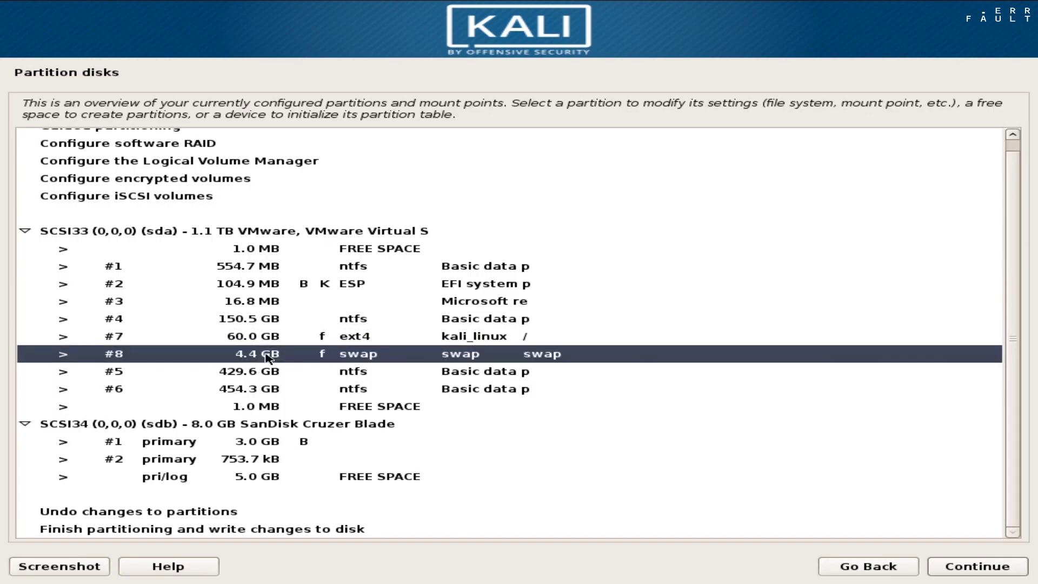
click(264, 529)
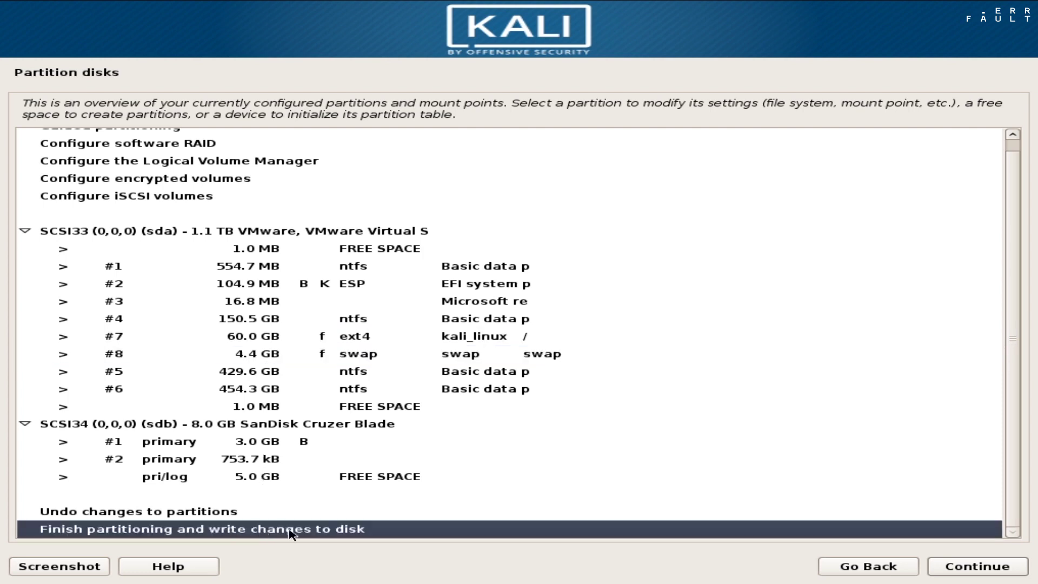
Confirm writing the ext4 and swap partitions to disk and decline a network mirror
click(964, 567)
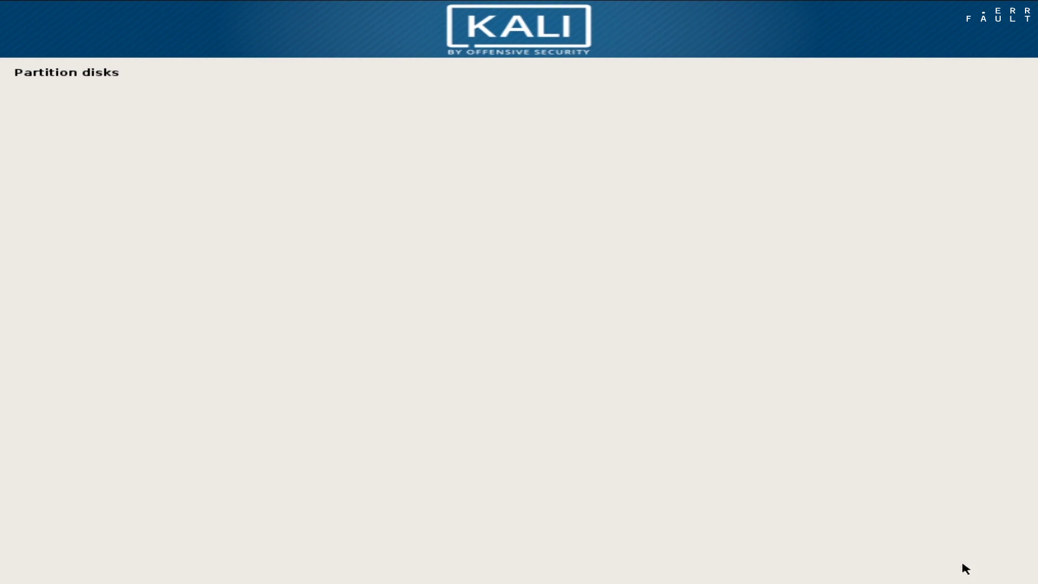
click(53, 243)
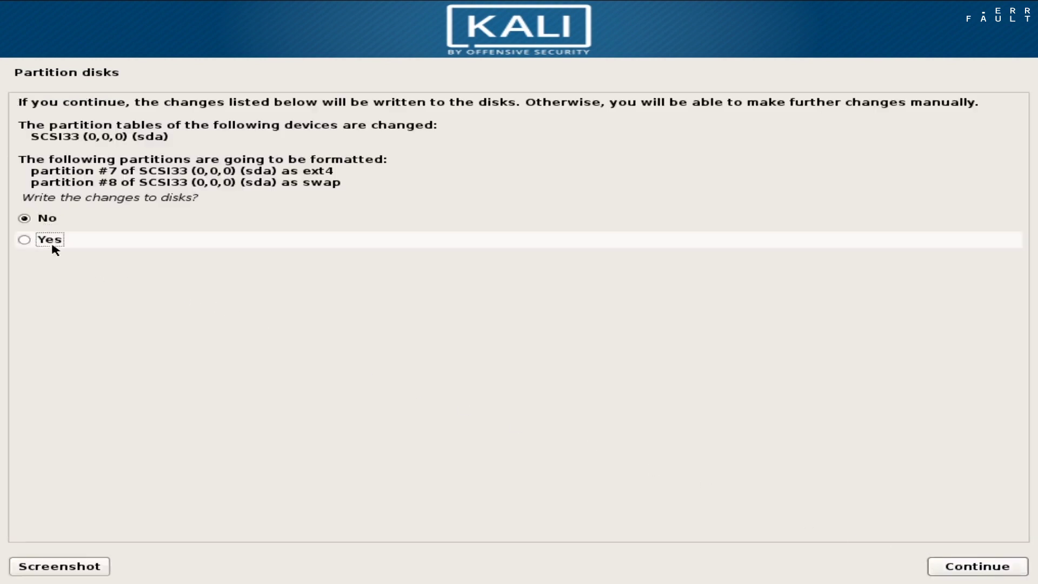
click(970, 564)
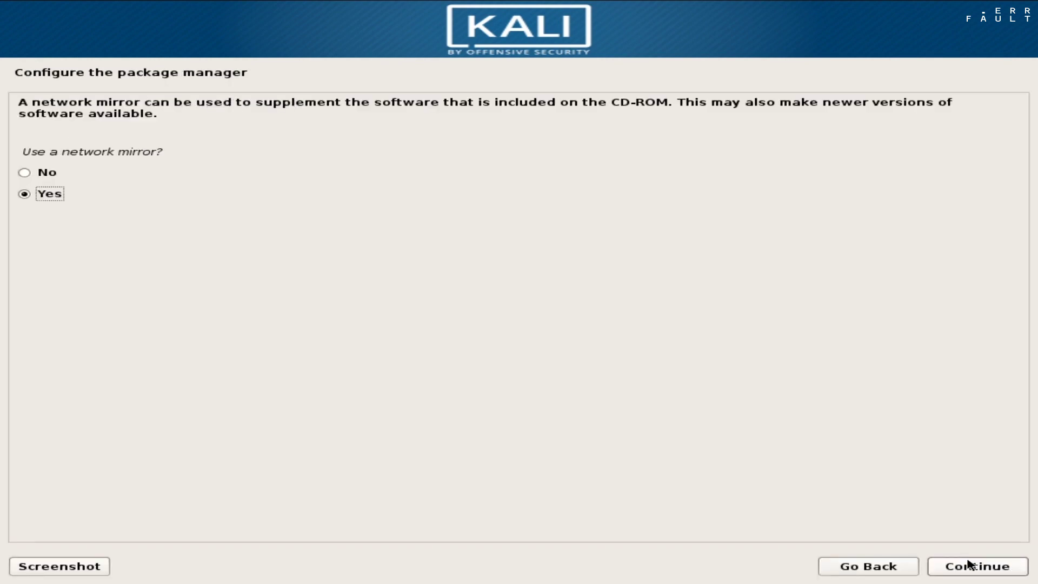
click(23, 171)
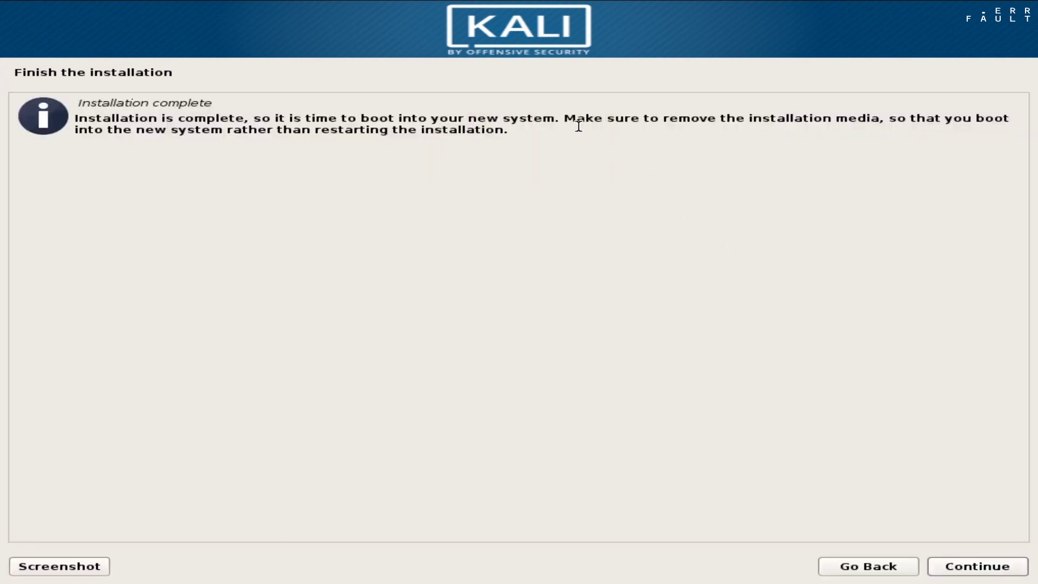
Finish the installation, reboot, and start Kali GNU/Linux from the GRUB menu
drag(563, 119, 879, 116)
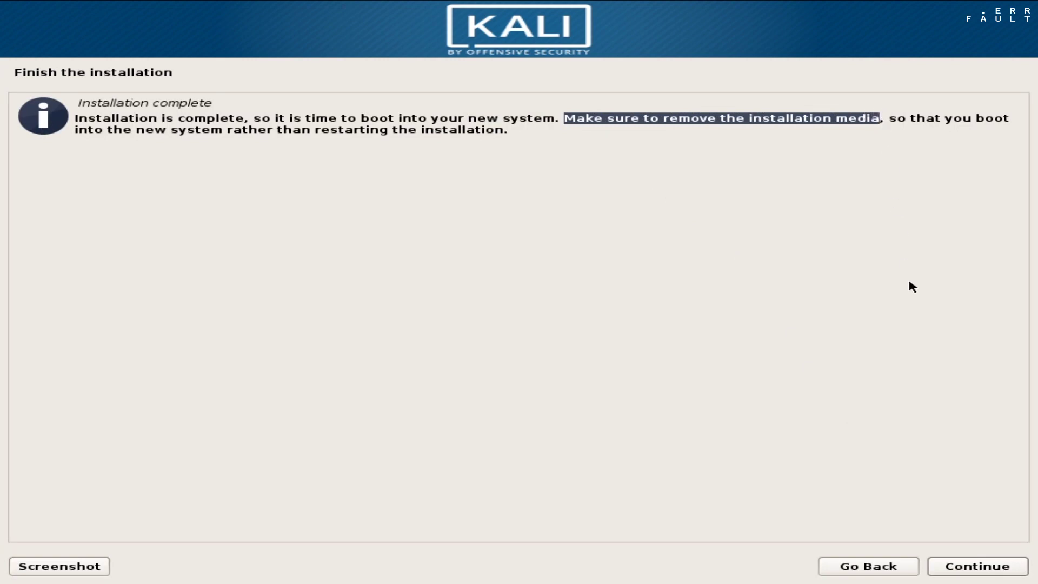
click(977, 565)
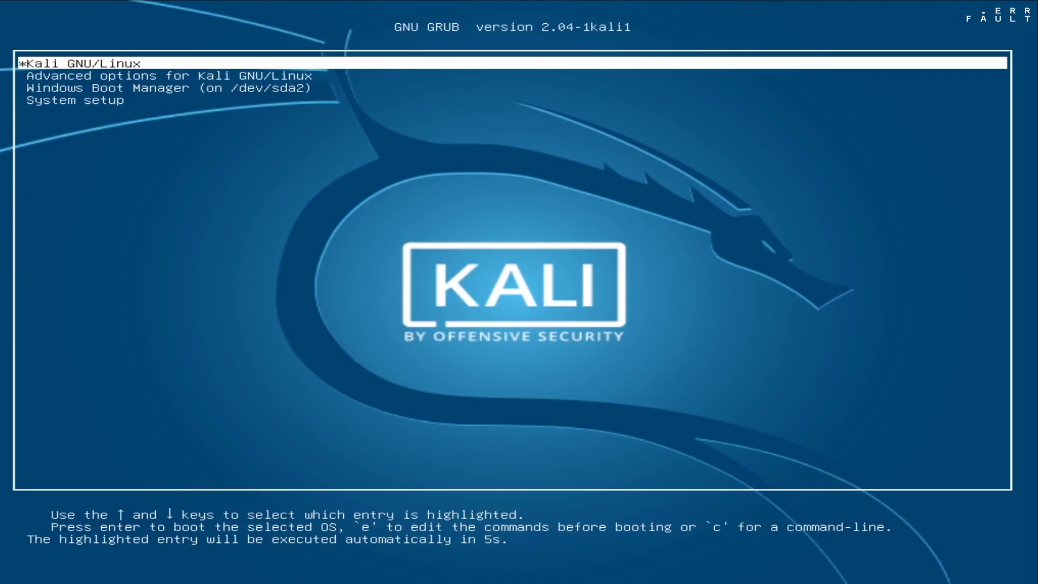
key(Down)
key(Down)
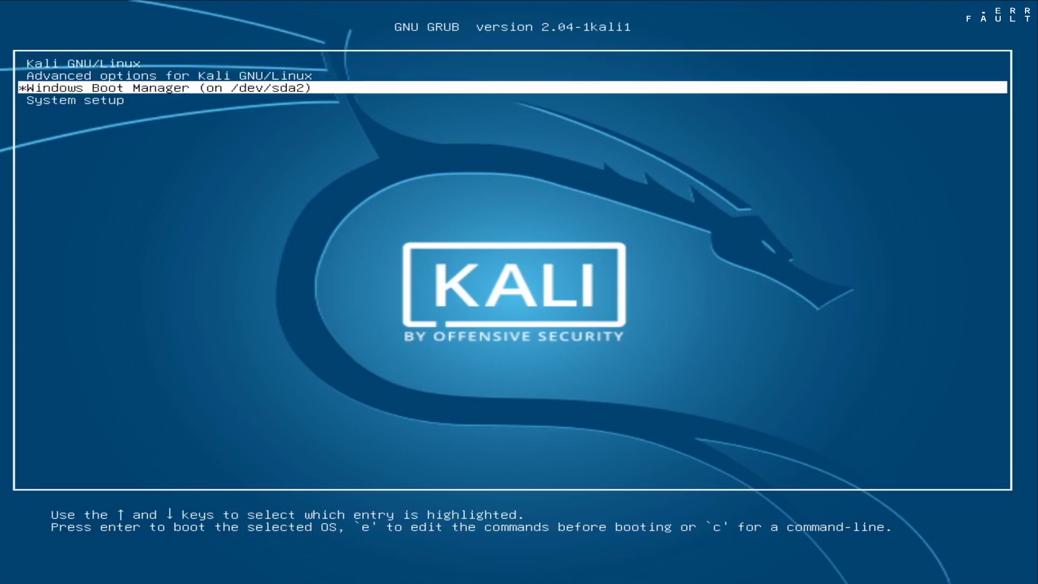
key(Up)
key(Up)
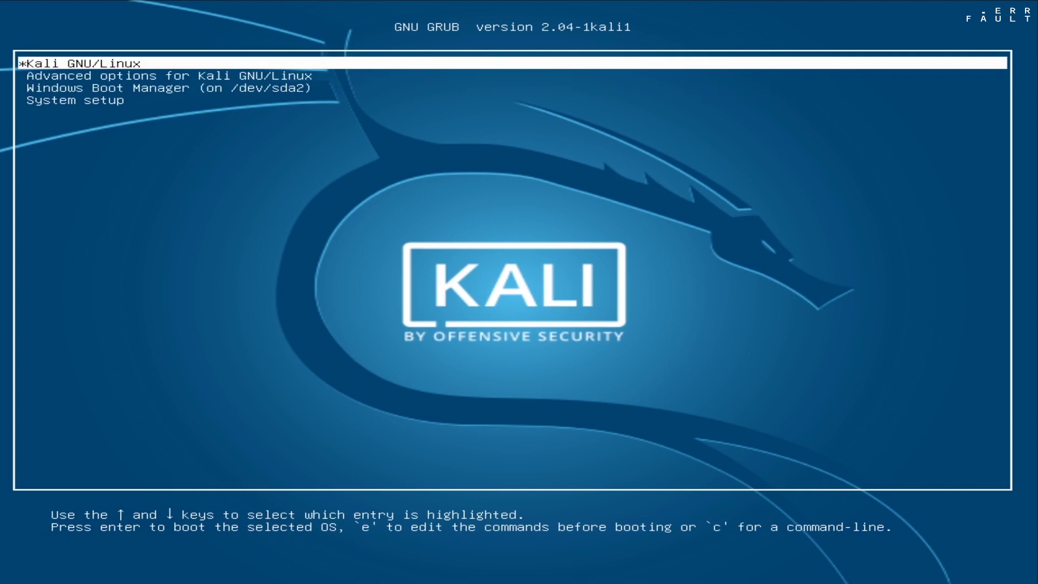
key(Return)
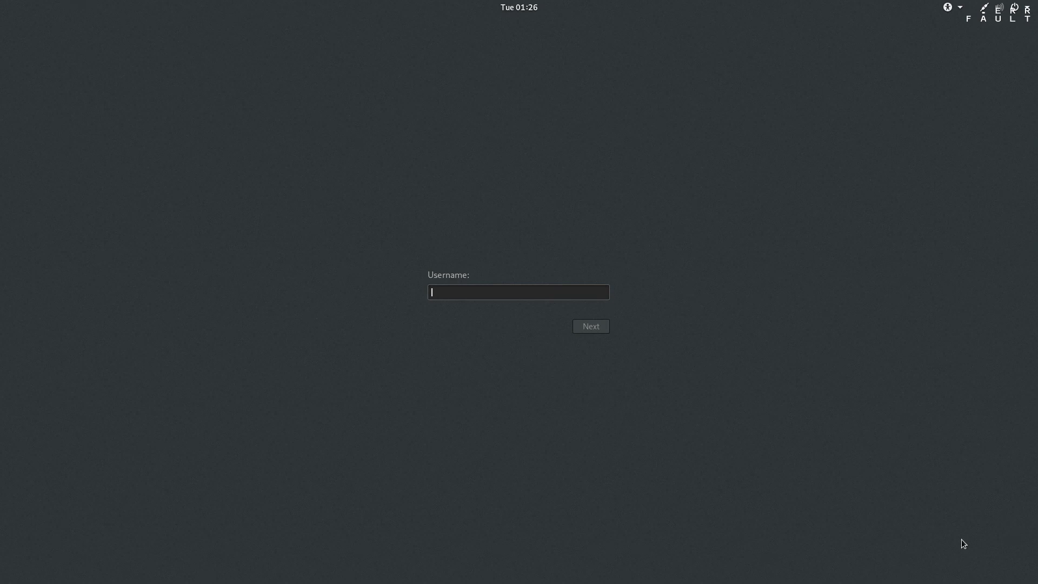
Sign in to the GNOME desktop as root with the account password, then bring up the Power Off dialog
text(root)
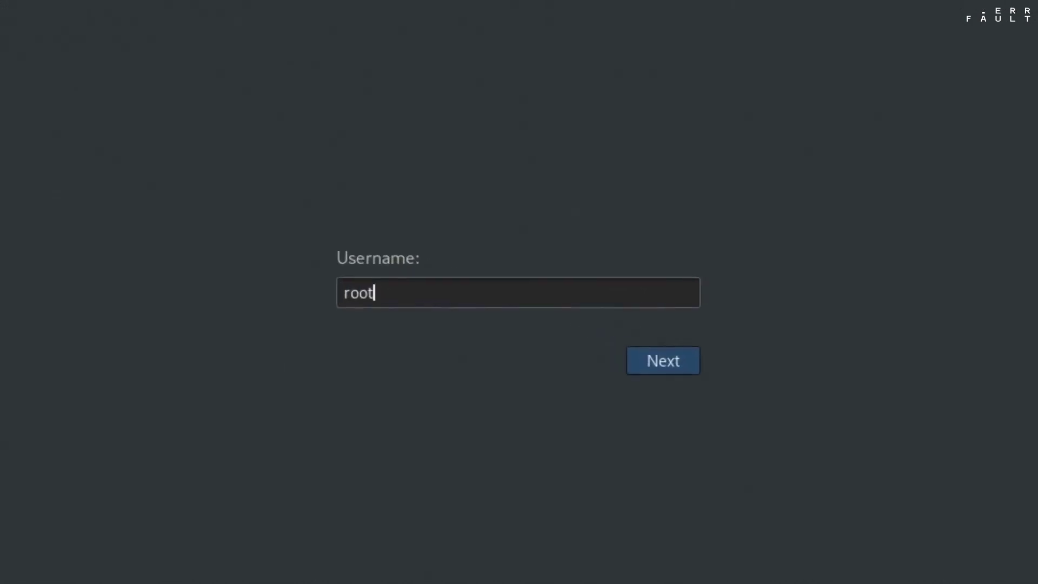
key(Return)
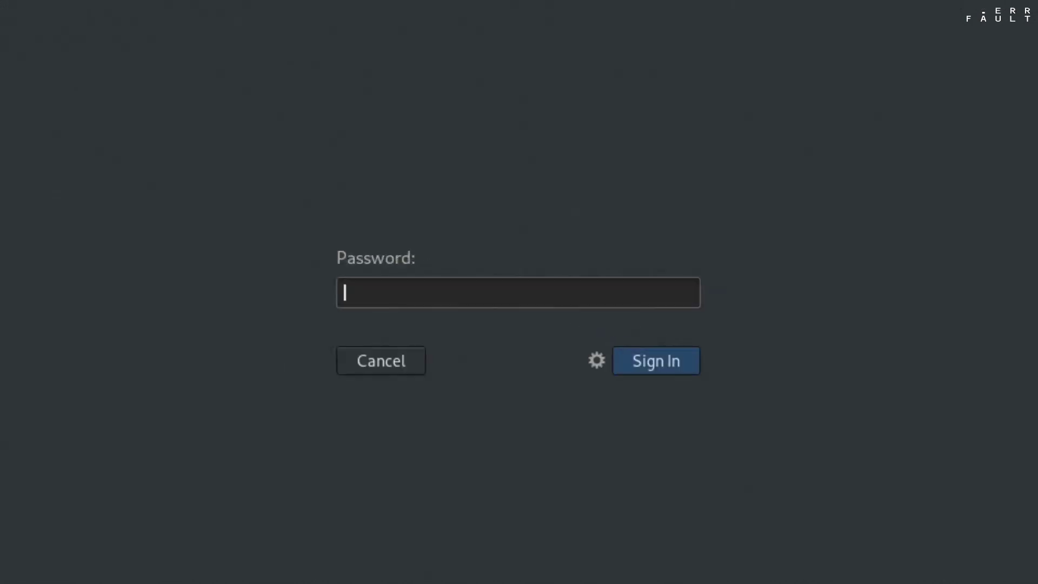
text(•••••••)
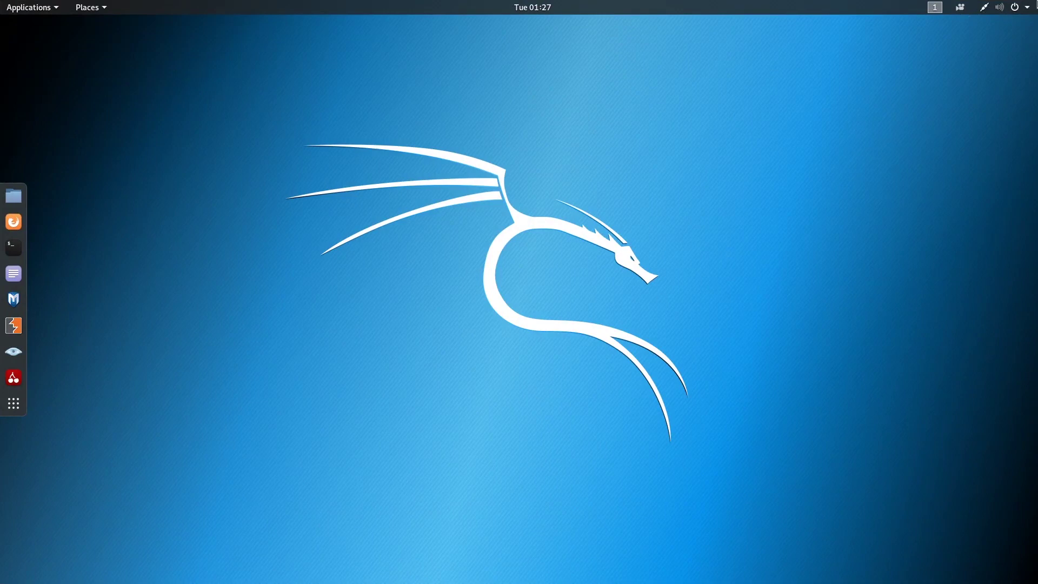
click(1032, 8)
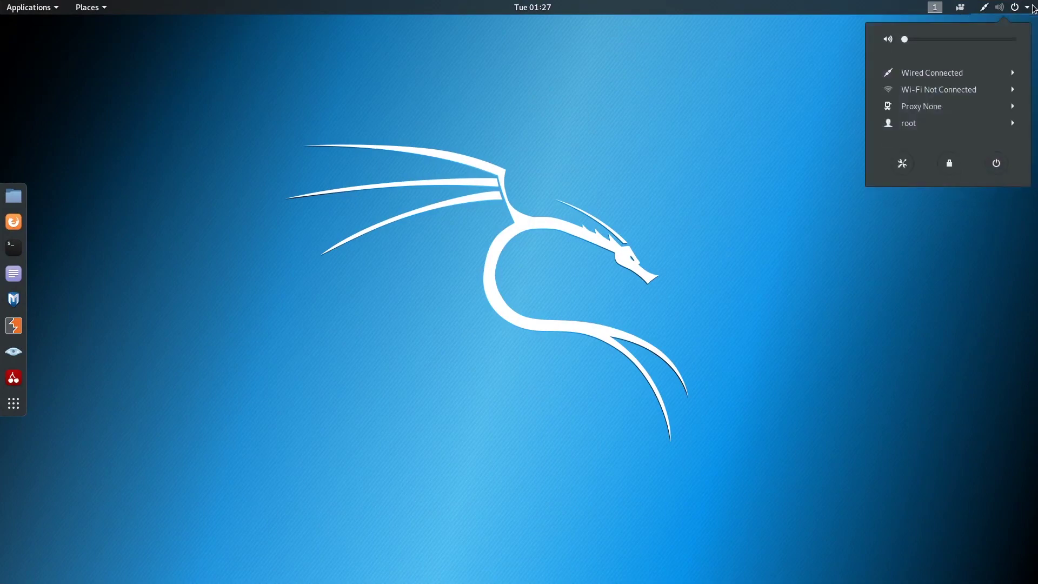
click(996, 163)
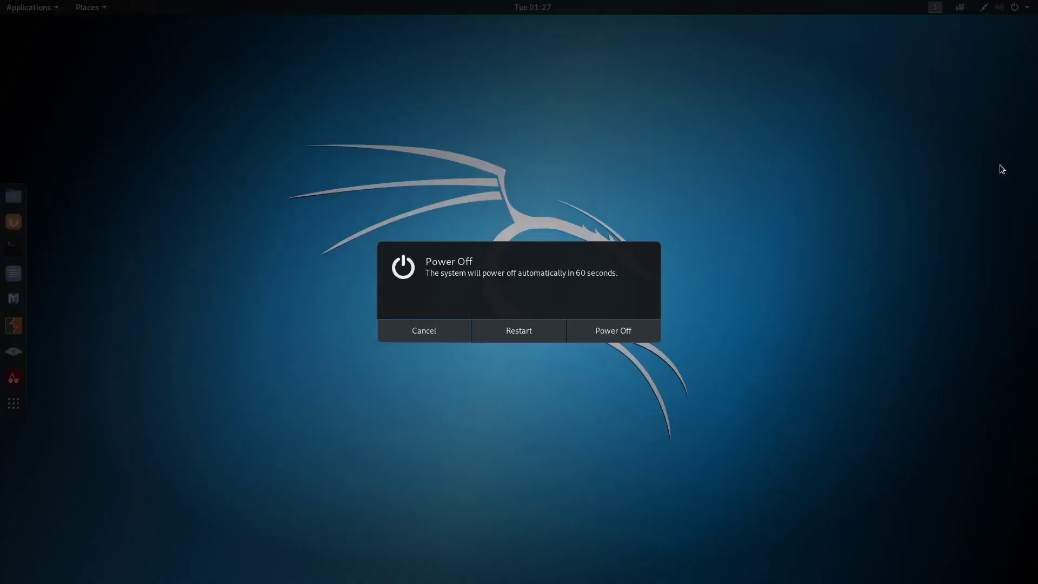